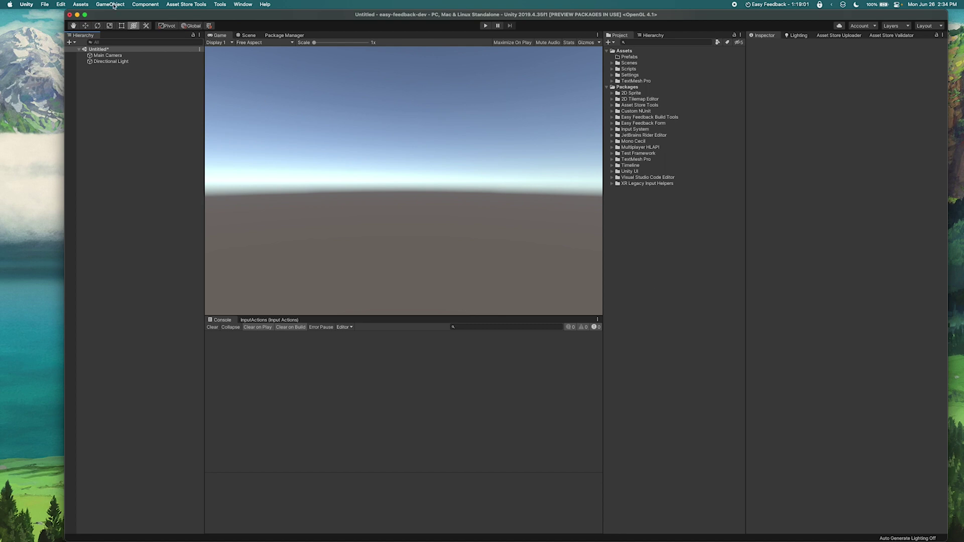
Open the Easy Feedback project settings, request a Trello API token and allow Easy Feedback to access the Trello account
left_click(61, 5)
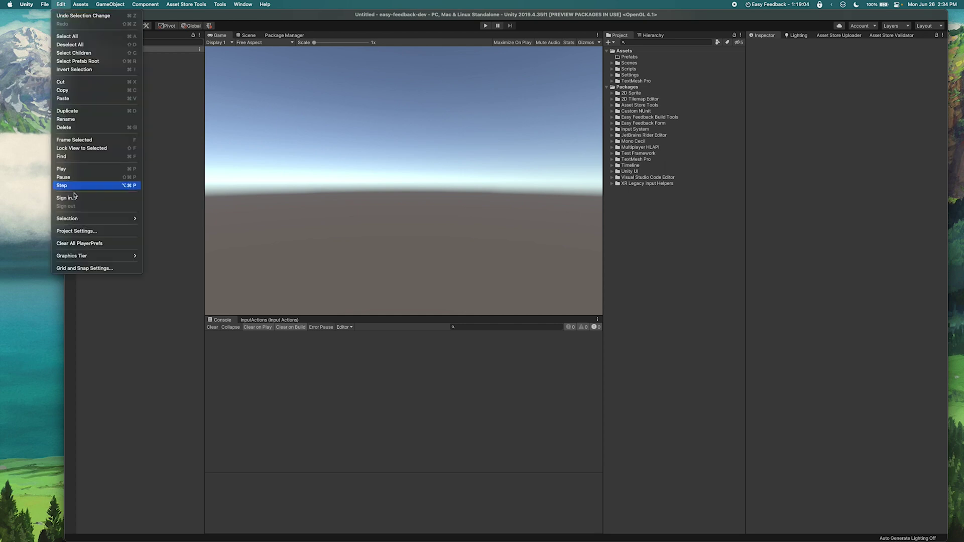
left_click(76, 231)
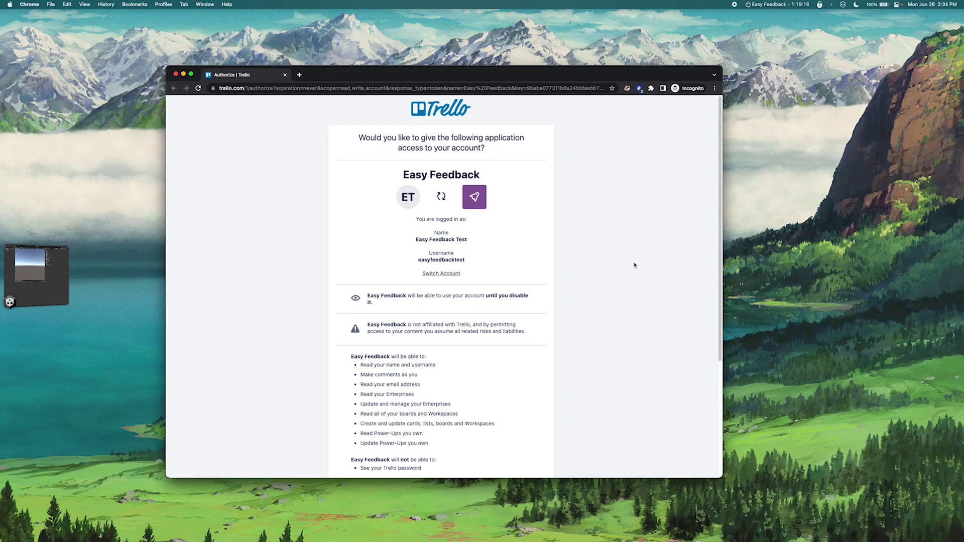
scroll(633, 263, "down", 6)
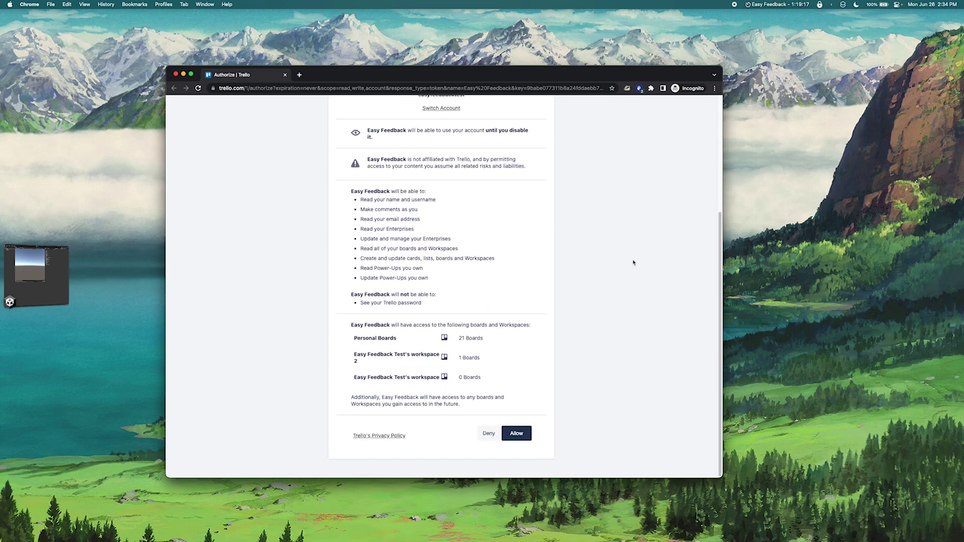
scroll(634, 263, "up", 6)
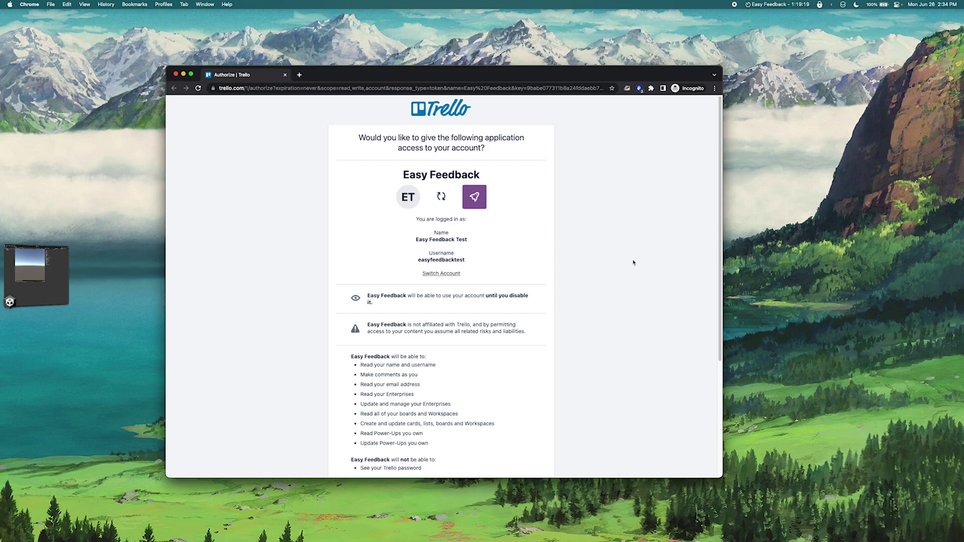
scroll(634, 263, "down", 6)
scroll(585, 414, "up", 6)
scroll(565, 404, "down", 5)
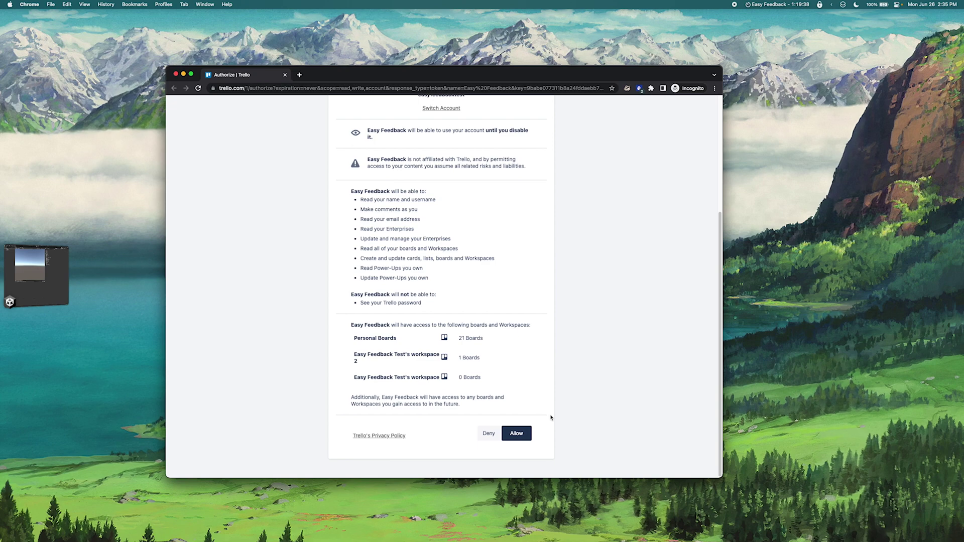
left_click(516, 433)
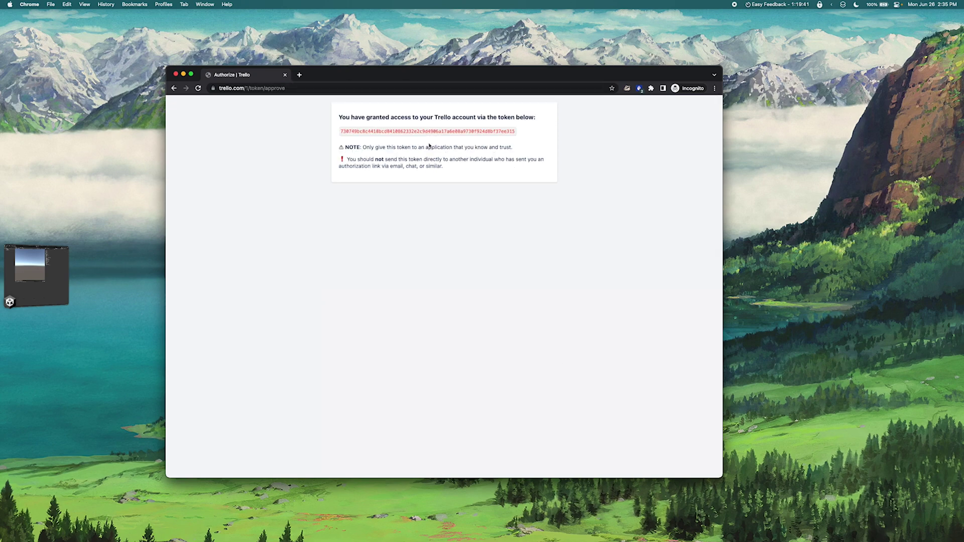
Copy the generated Trello token, paste it into the Token field of Unity's Easy Feedback settings and authenticate with it
double_click(428, 131)
key("super+c")
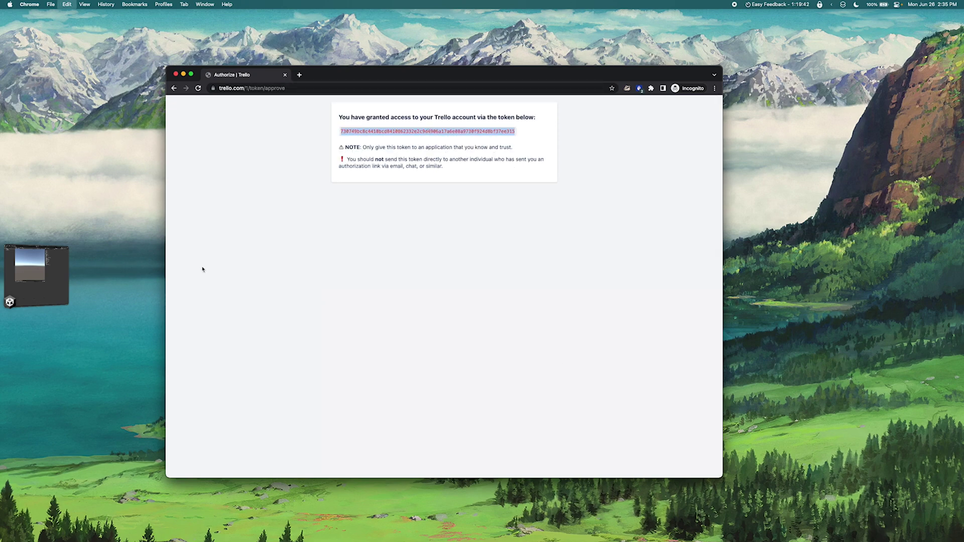
left_click(35, 292)
key("ctrl+Up")
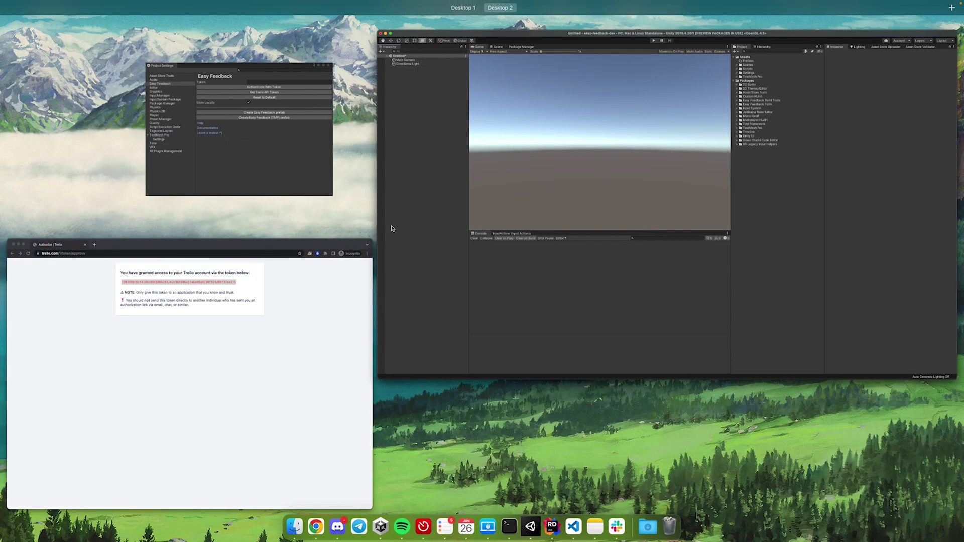
left_click(239, 126)
left_click(476, 176)
key("super+v")
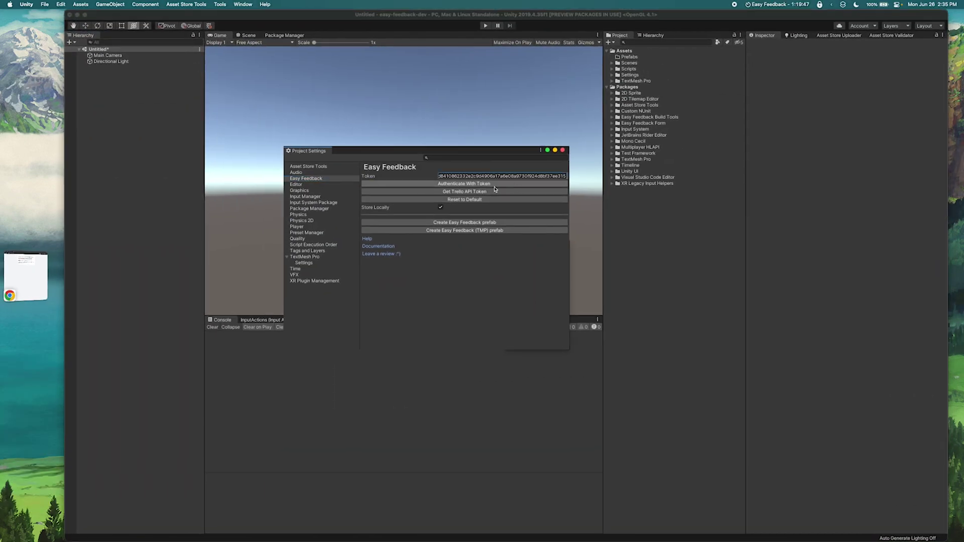
left_click(466, 184)
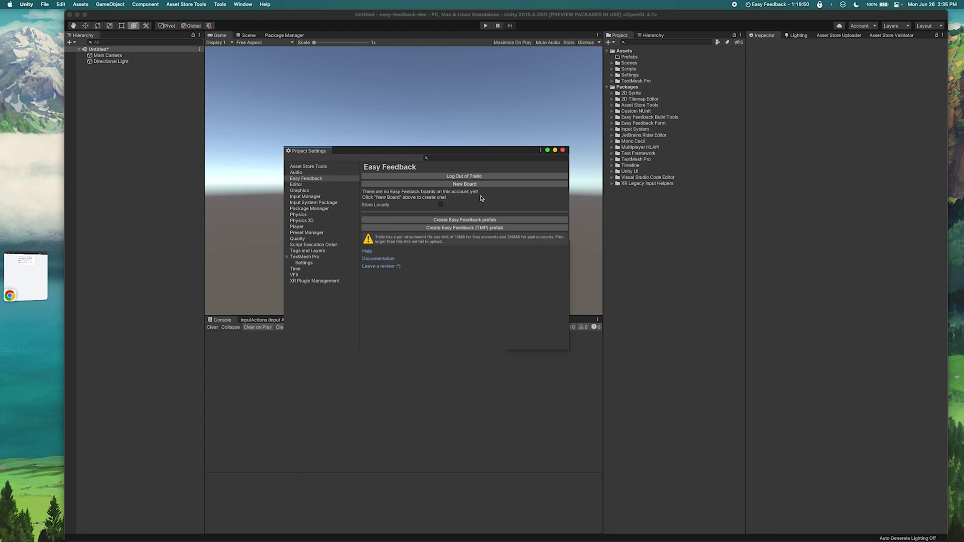
Create a new feedback board on Trello with the name My Feedback Board
left_click(481, 185)
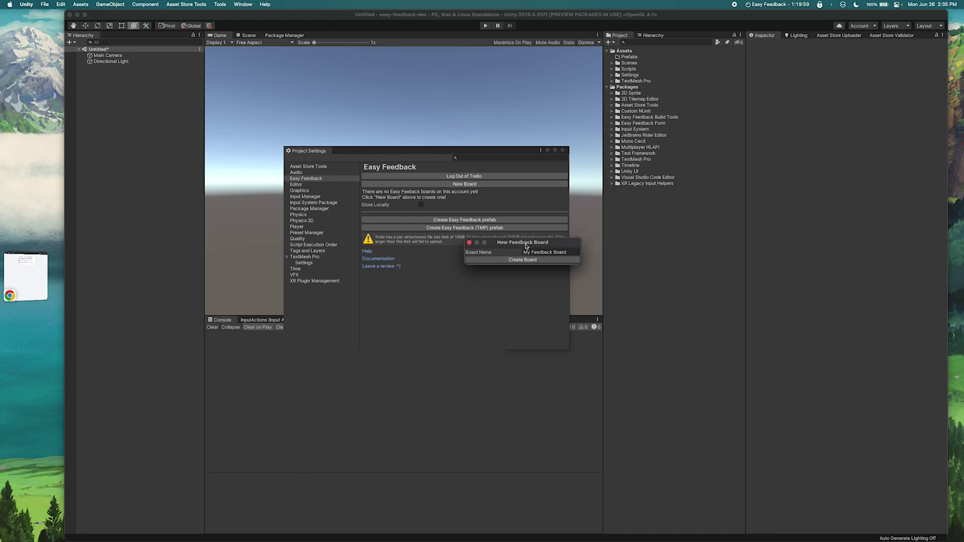
left_click_drag(533, 244, 519, 240)
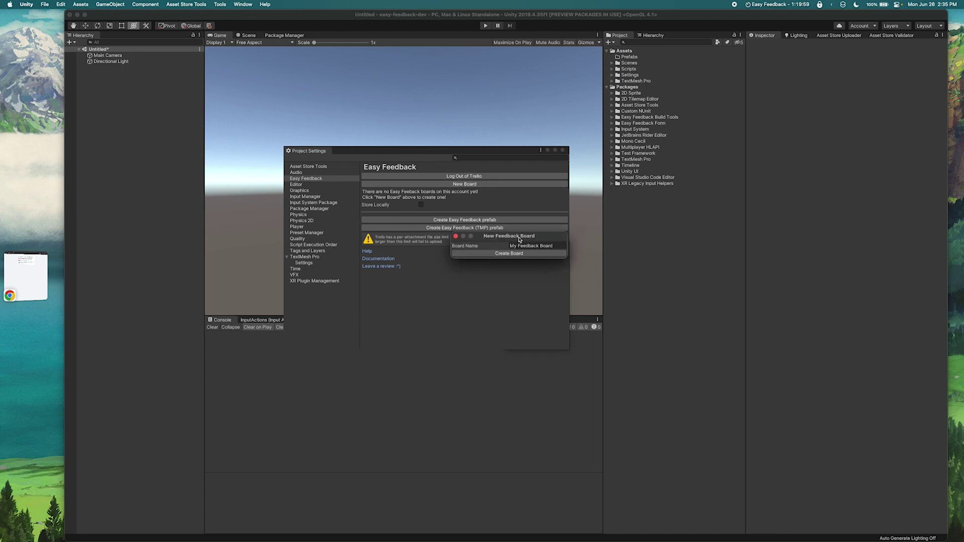
left_click(558, 257)
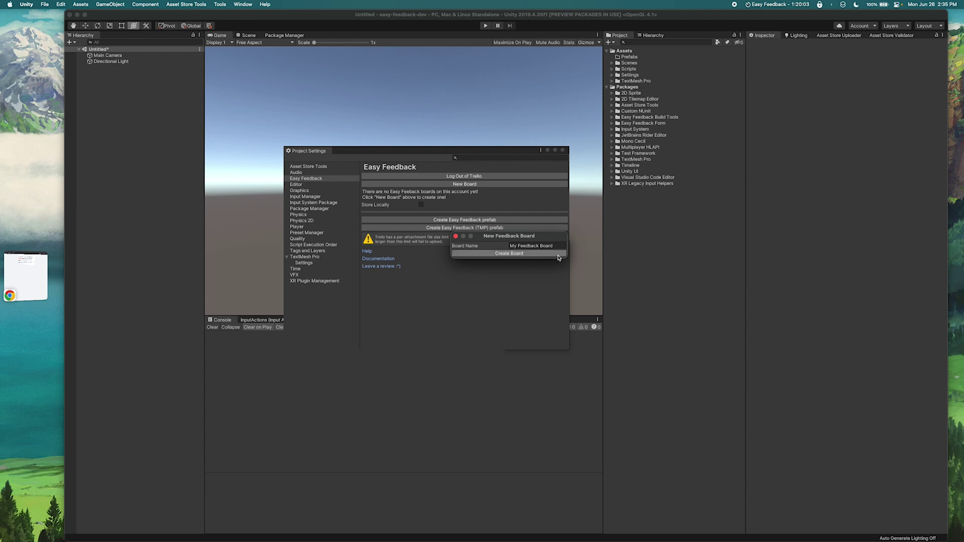
left_click(479, 193)
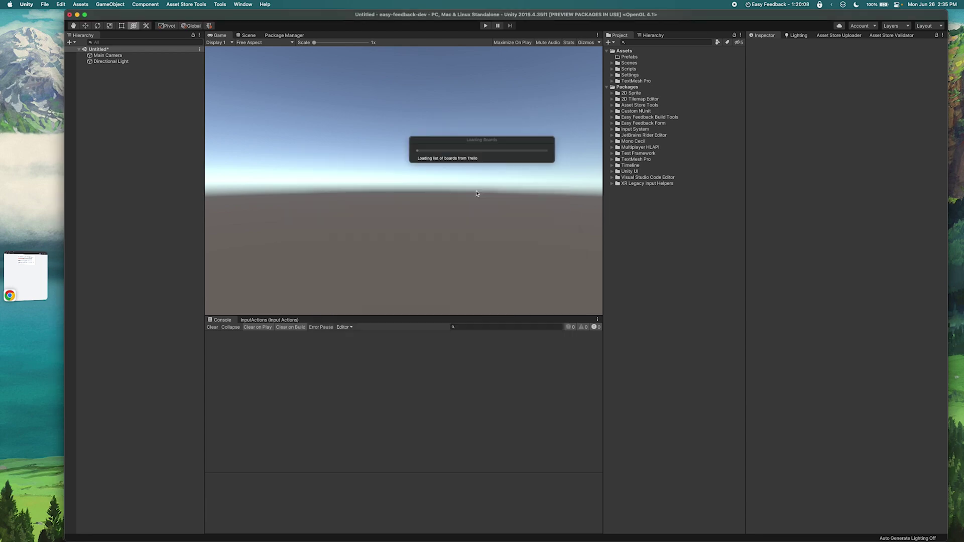
Bring the Project Settings window back to the front and keep My Feedback Board as the feedback board
key("ctrl+Up")
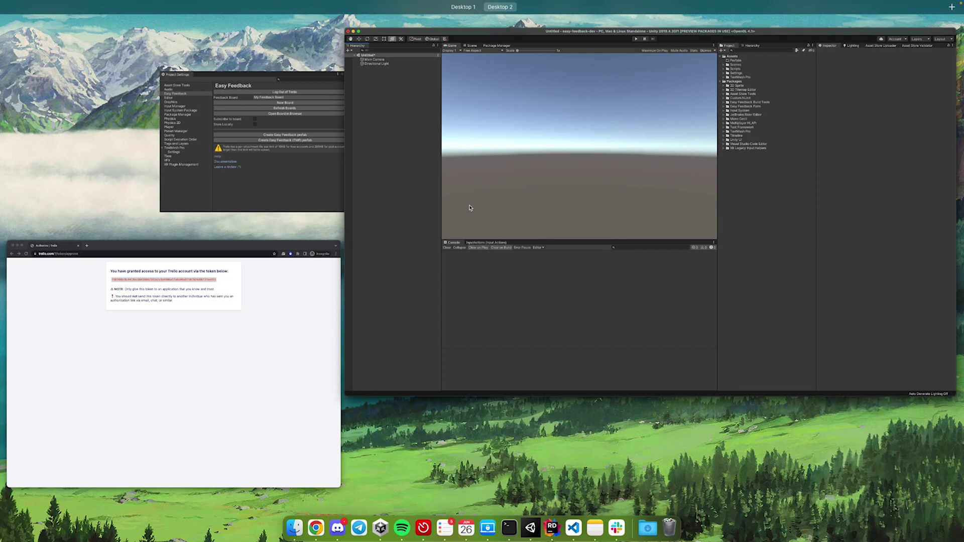
left_click(239, 129)
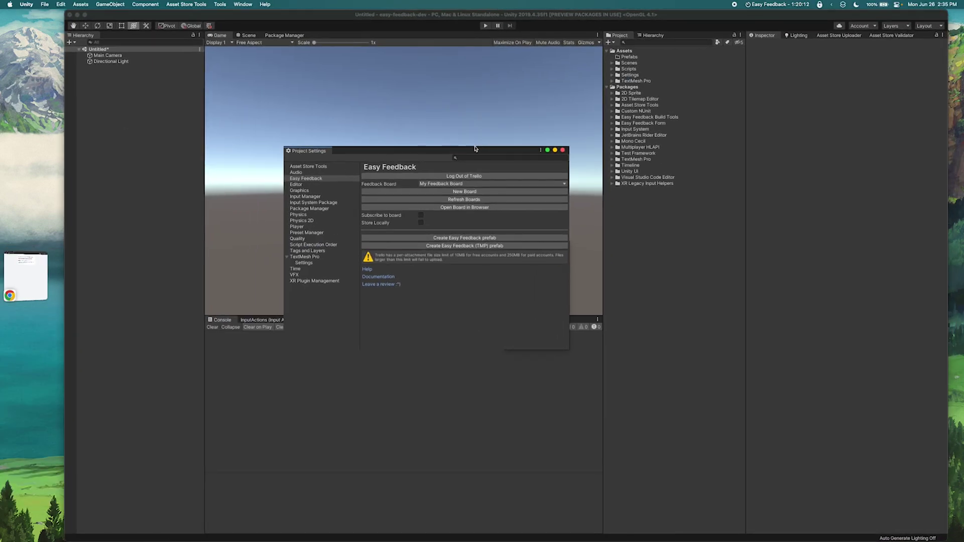
left_click_drag(474, 151, 495, 162)
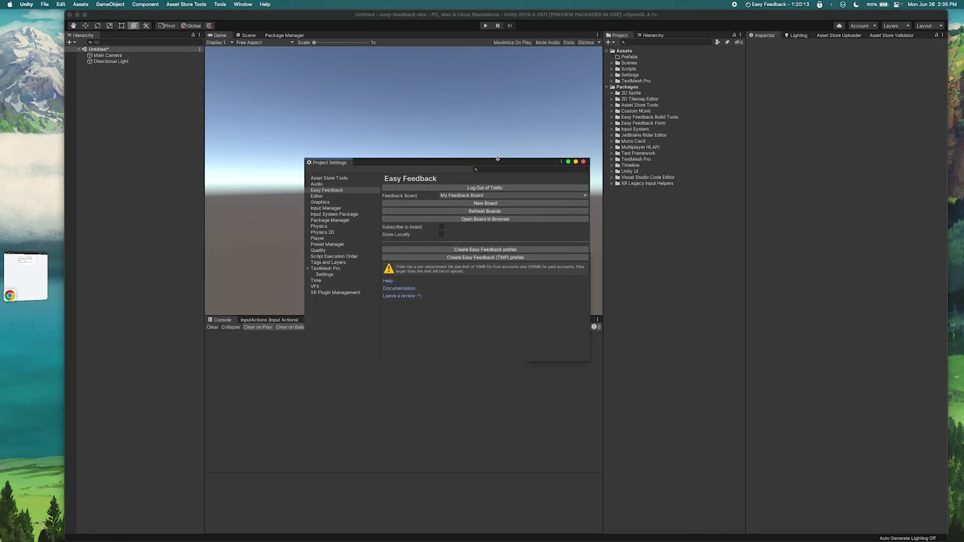
left_click(474, 196)
left_click(519, 235)
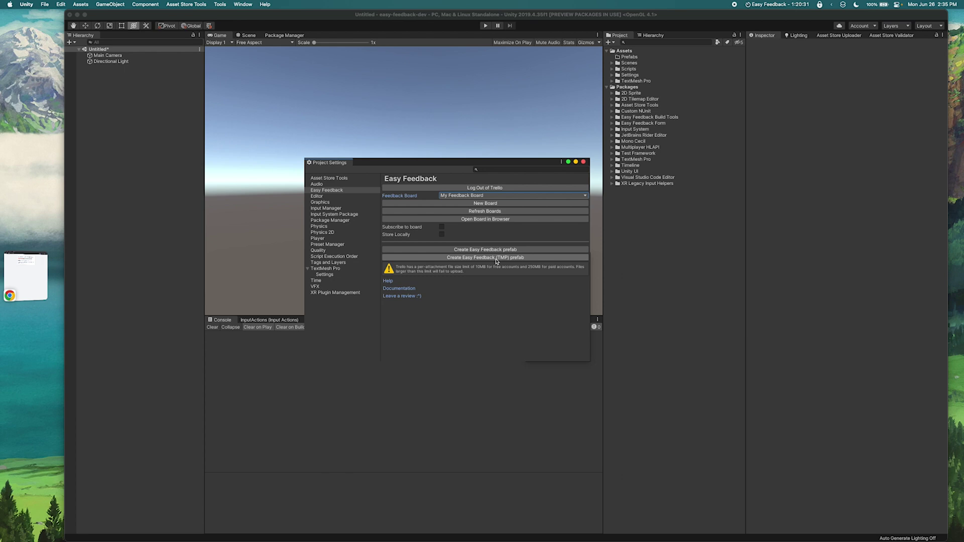
Create the Easy Feedback (TMP) prefab and save it as Easy Feedback in the Assets/Prefabs folder
left_click(544, 258)
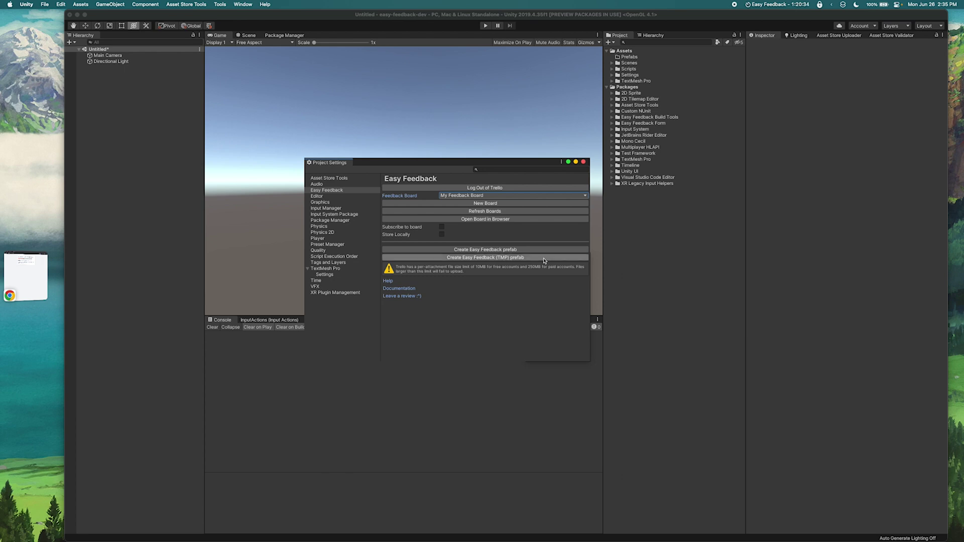
left_click(428, 162)
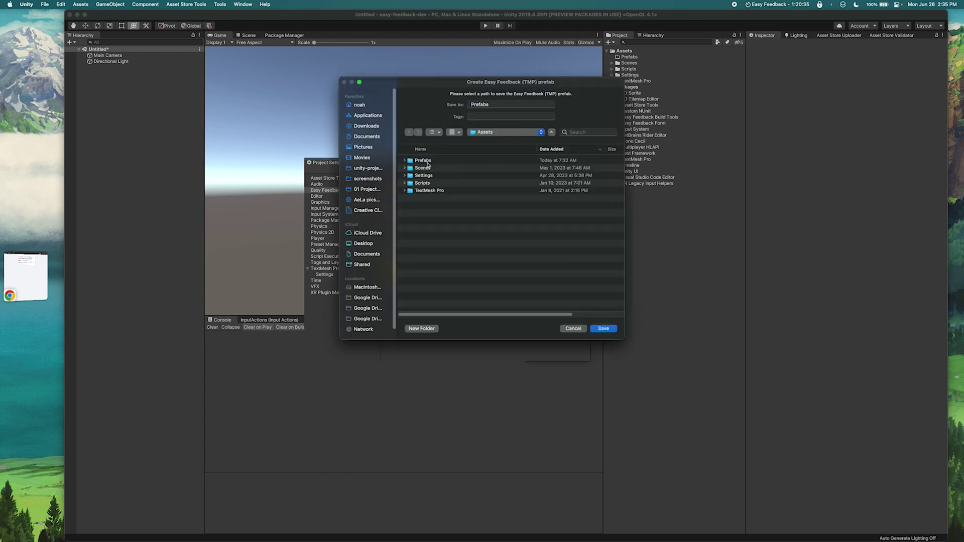
double_click(427, 161)
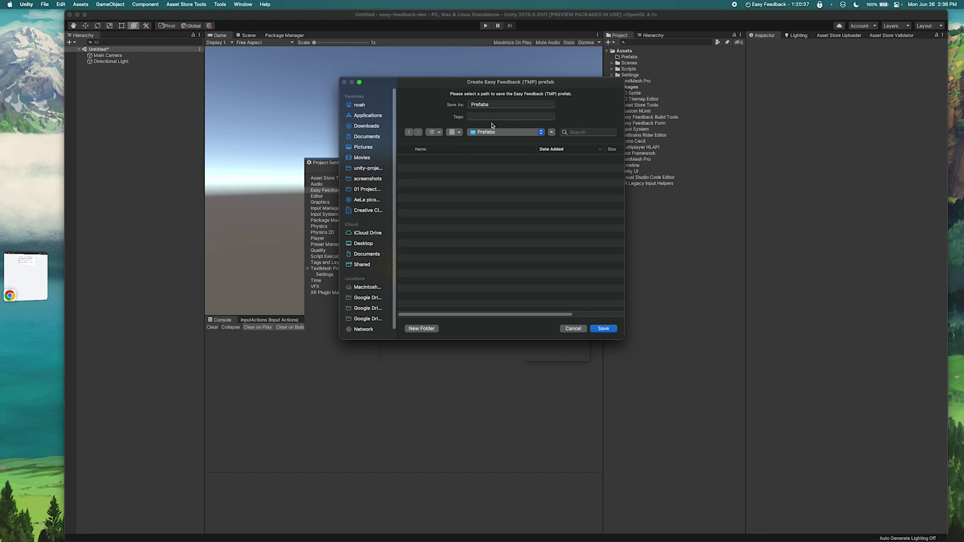
double_click(509, 103)
type("Easy Feedback")
key("Return")
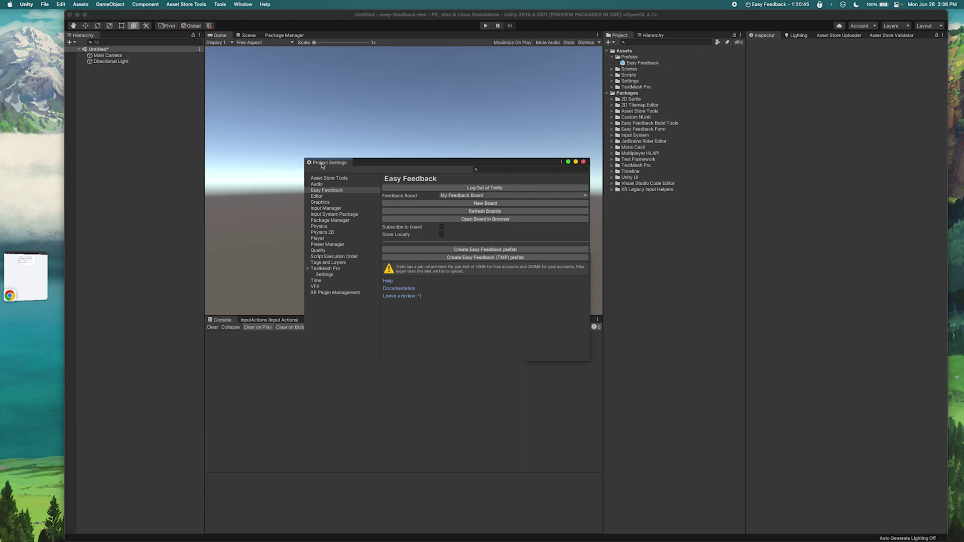
Dock the Project Settings window beside the Package Manager and return to the Game view
left_click_drag(322, 163, 331, 35)
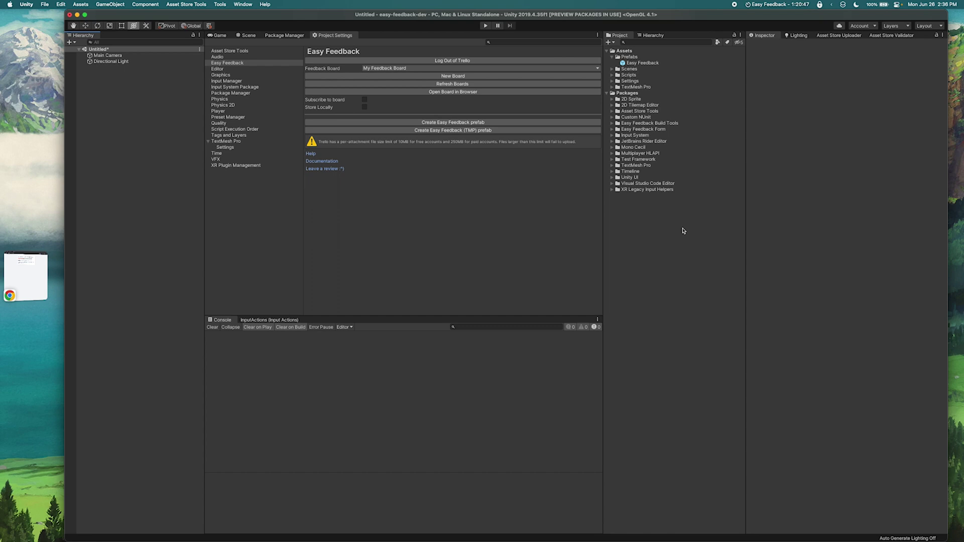
left_click(246, 36)
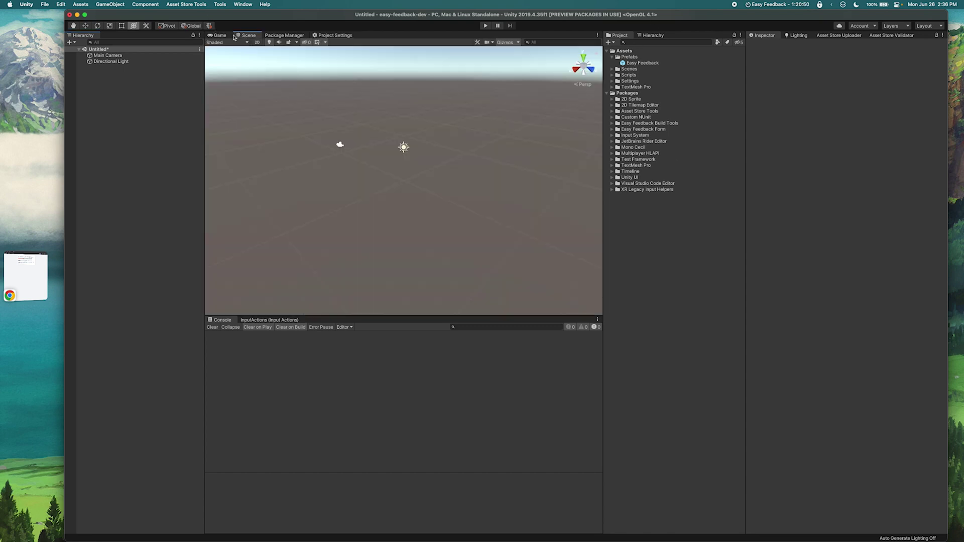
left_click(226, 37)
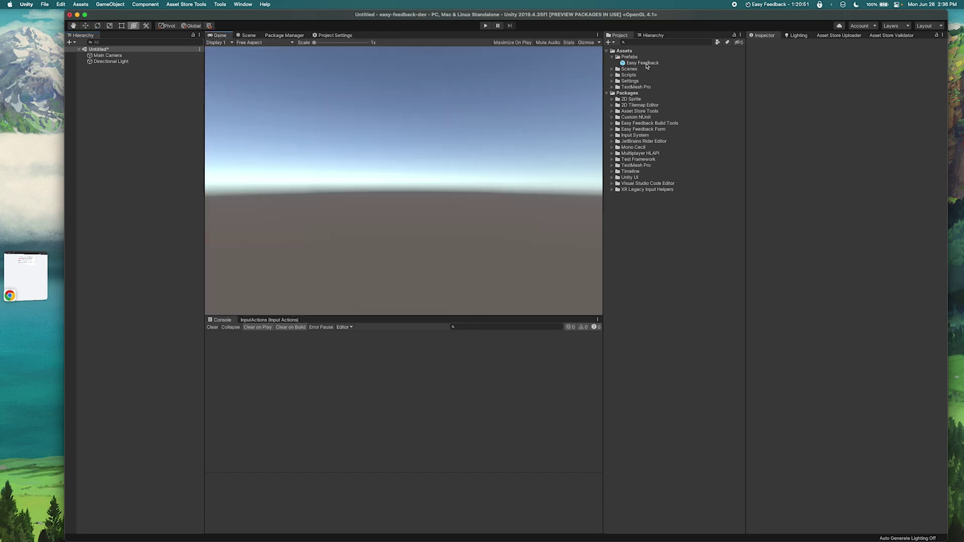
Add the Easy Feedback prefab to the scene hierarchy and create a UI Event System object
left_click_drag(647, 66, 103, 100)
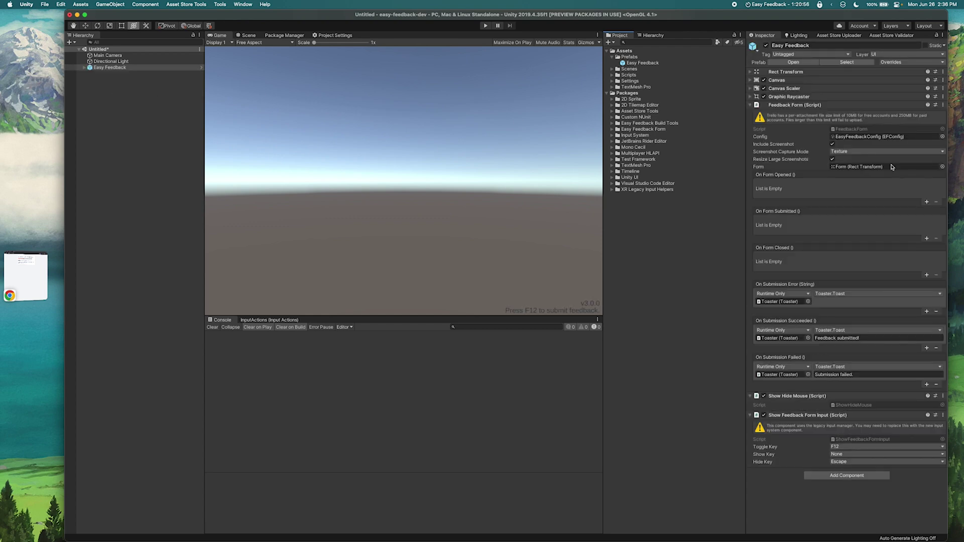
right_click(137, 92)
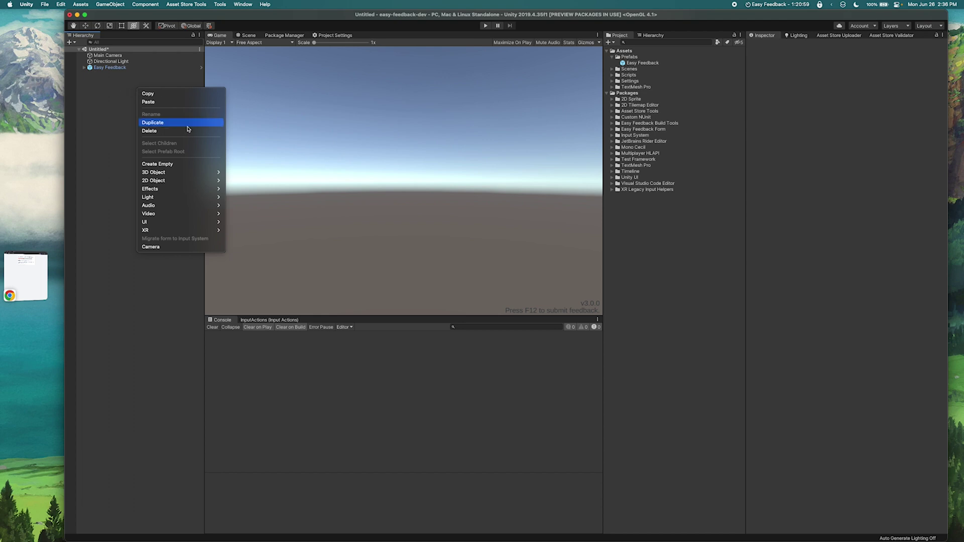
mouse_move(199, 223)
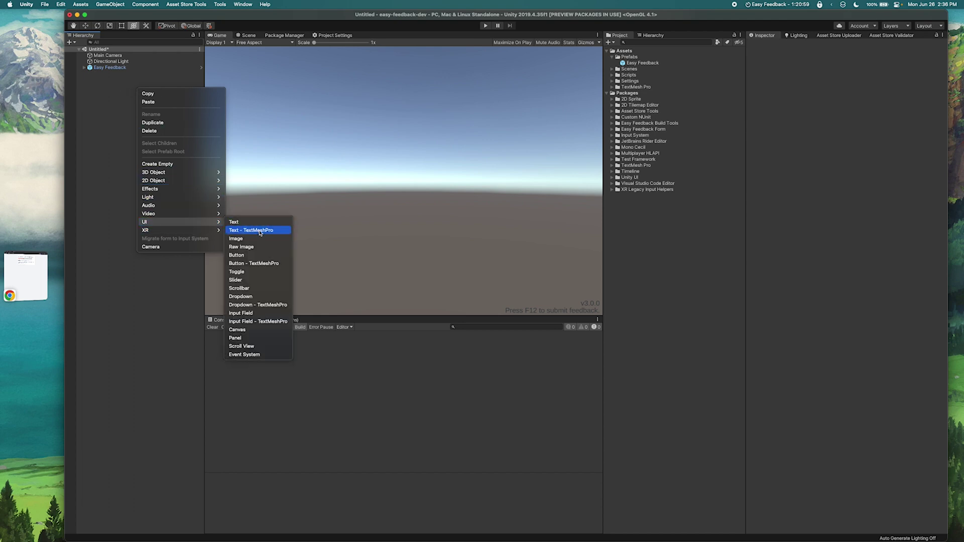
left_click(261, 355)
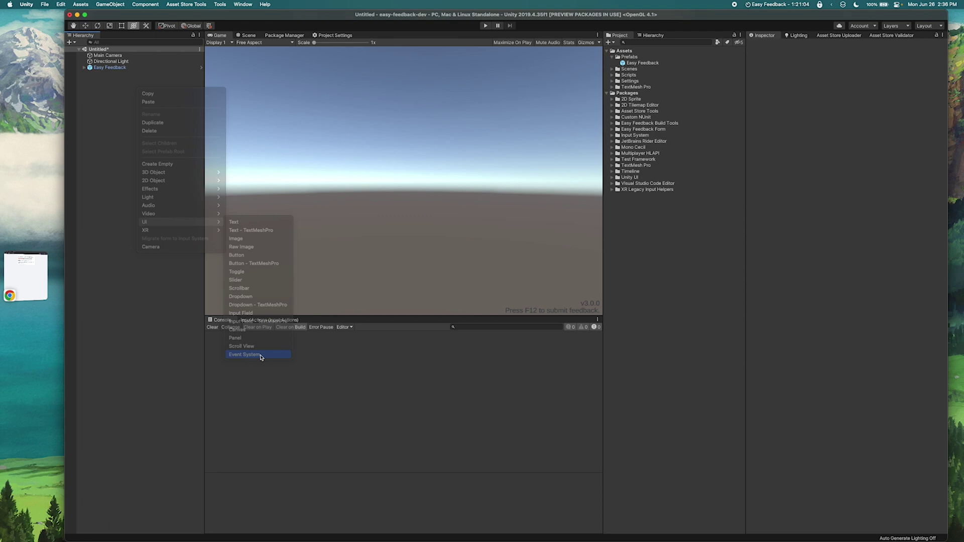
Run the game, open the feedback form and submit a report with the summary "Test report!"
left_click(486, 26)
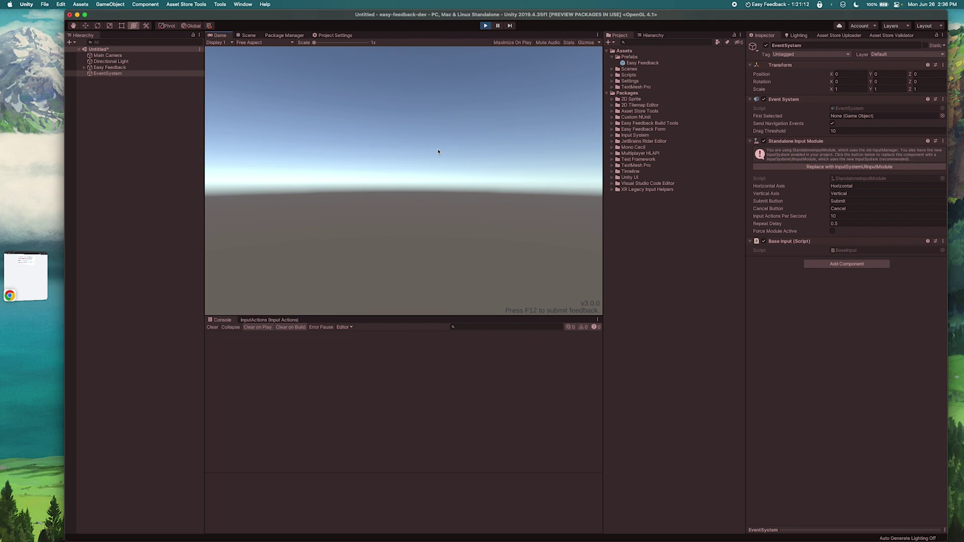
key("F12")
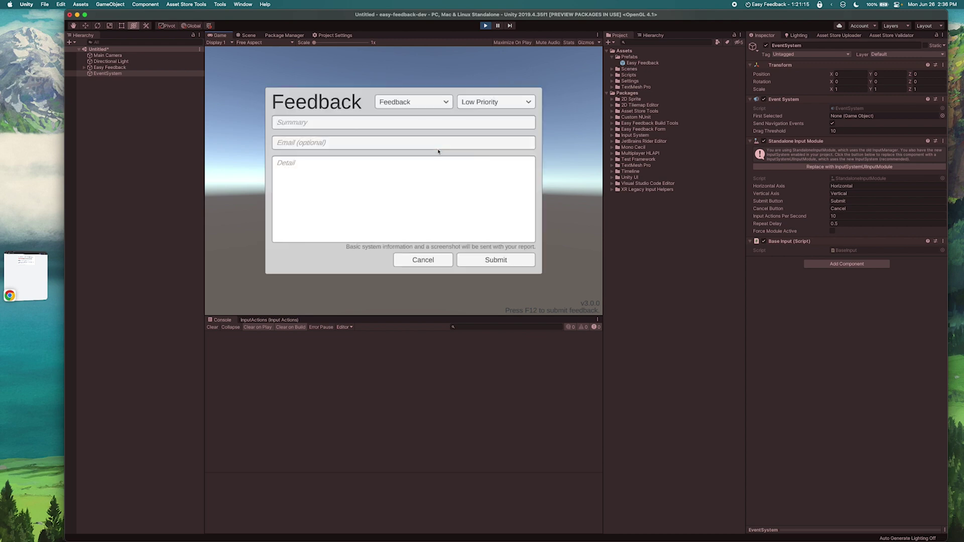
left_click(412, 123)
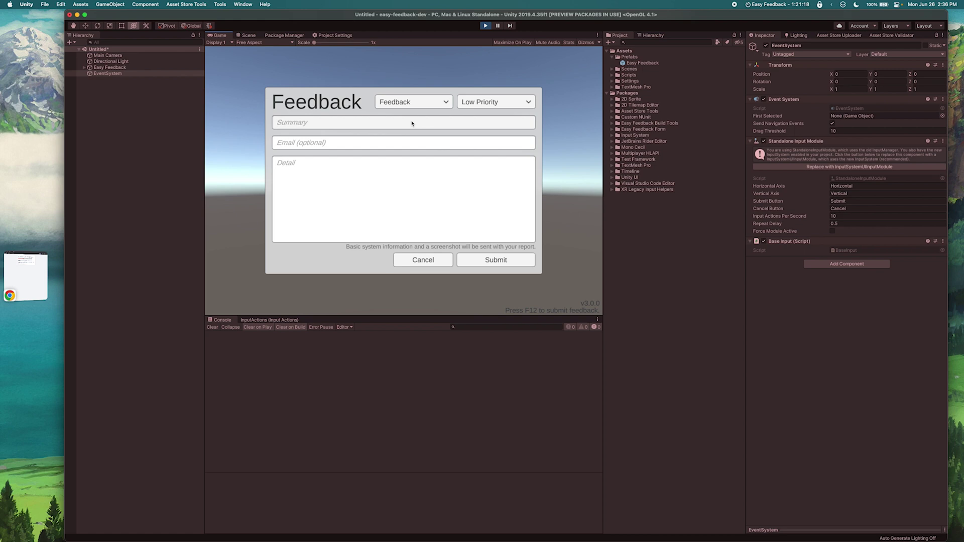
type("Test report!")
left_click(511, 263)
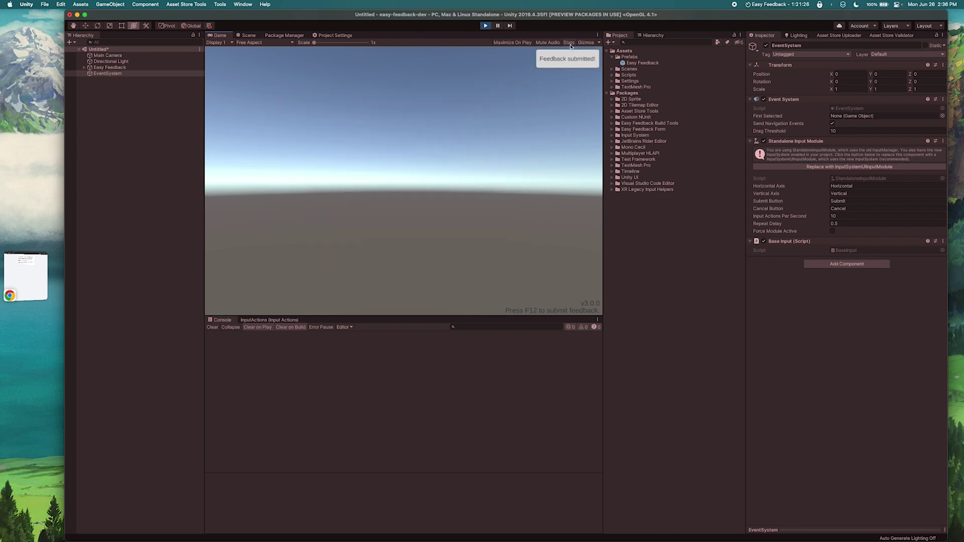
Show the Easy Feedback project settings and stop play mode
left_click(330, 35)
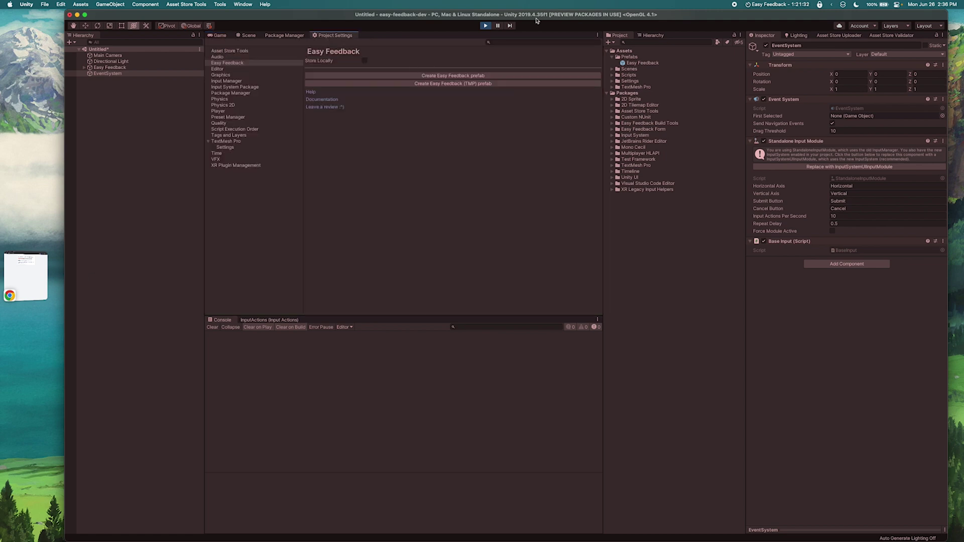
left_click(485, 26)
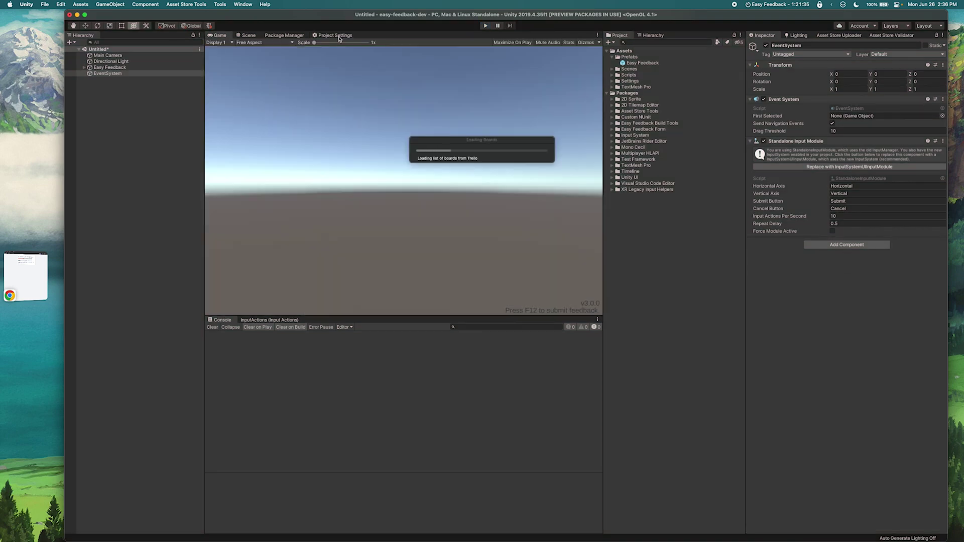
Open My Feedback Board in the browser from the Easy Feedback project settings
left_click(333, 35)
left_click(464, 85)
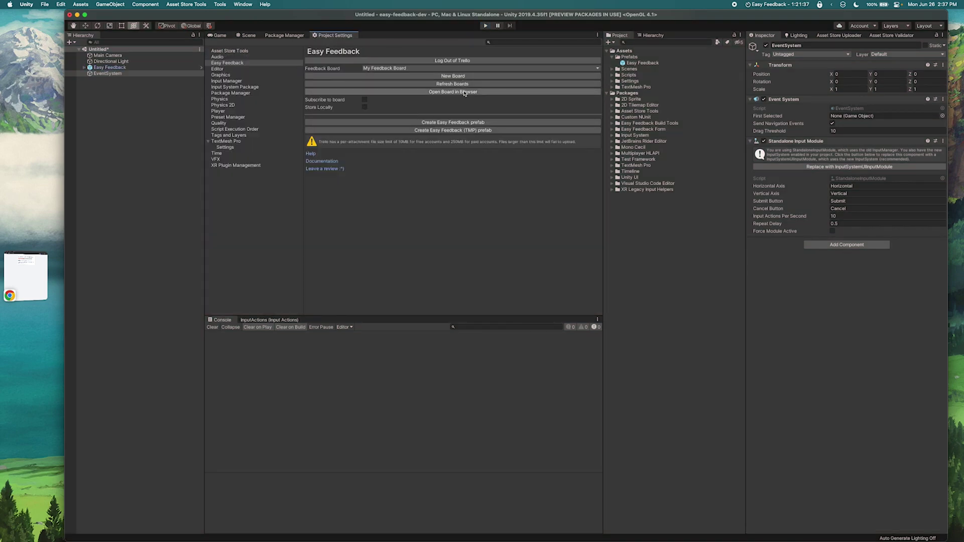
left_click(466, 92)
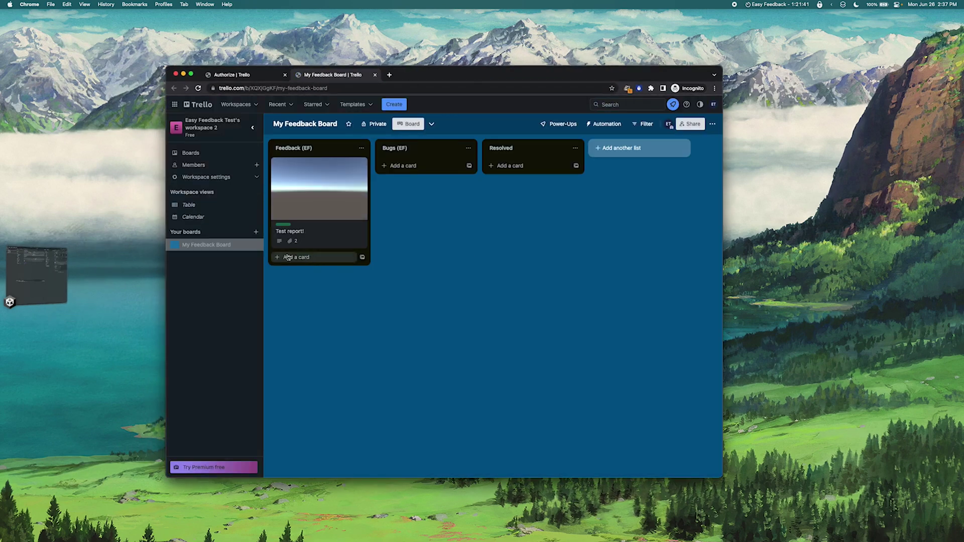
Open the "Test report!" card in the Feedback (EF) list and examine its description, system info and attachments
left_click(351, 236)
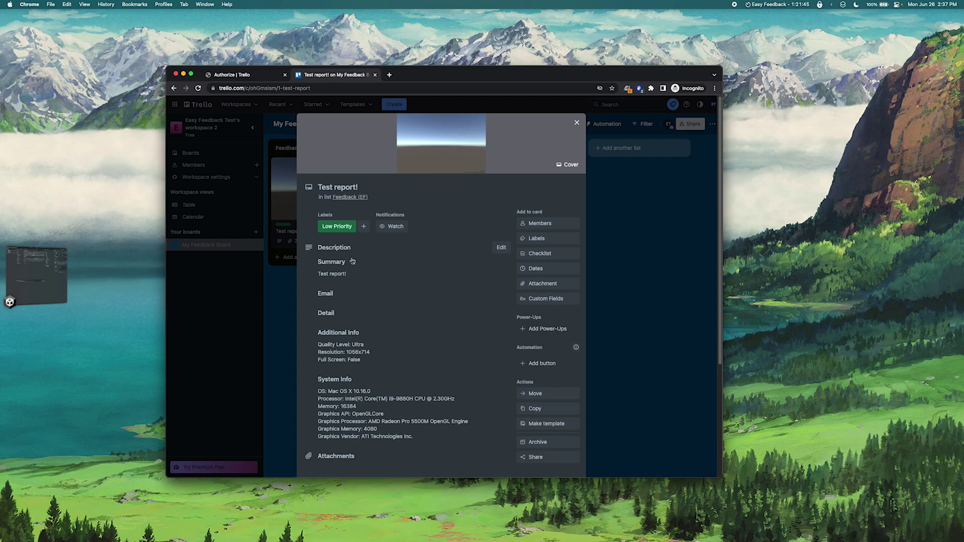
scroll(448, 314, "down", 2)
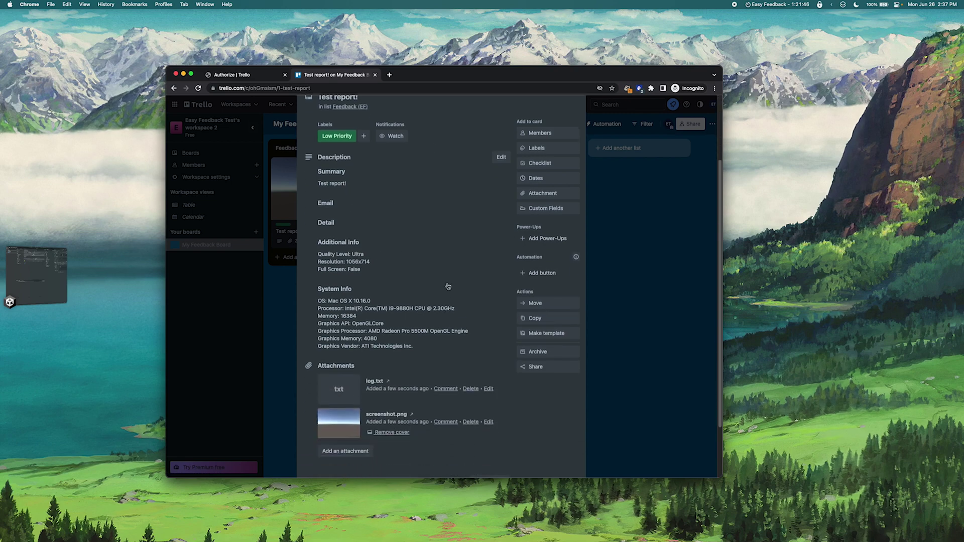
scroll(379, 304, "down", 3)
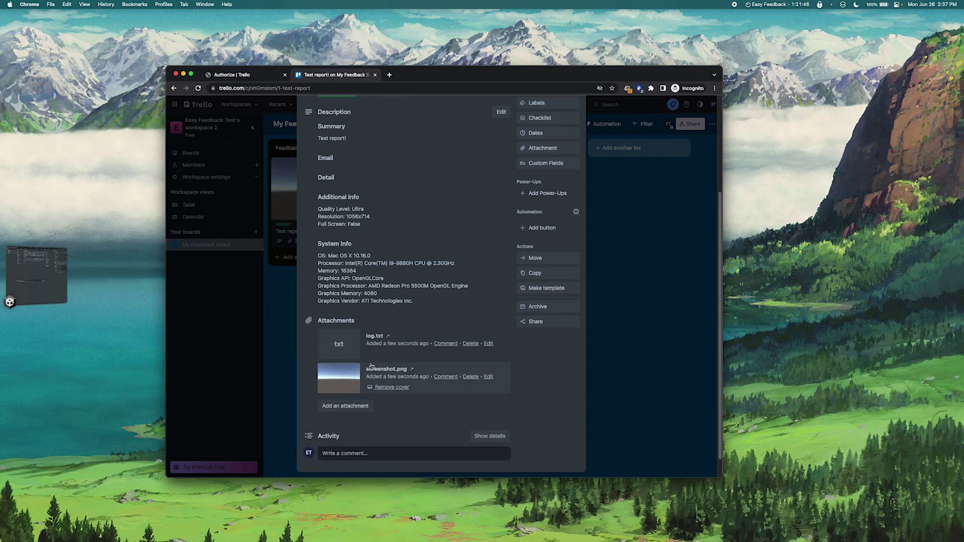
scroll(391, 338, "up", 3)
scroll(475, 407, "down", 4)
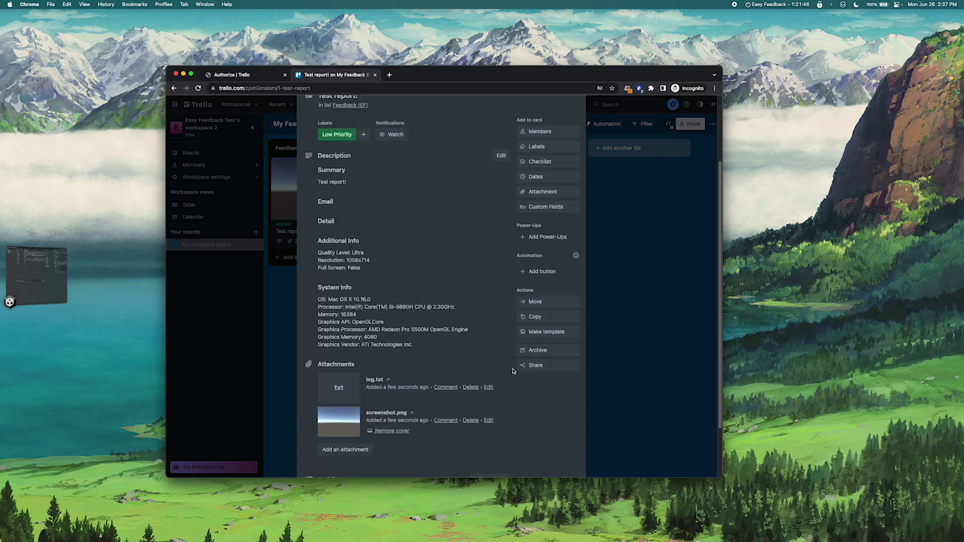
scroll(514, 312, "up", 5)
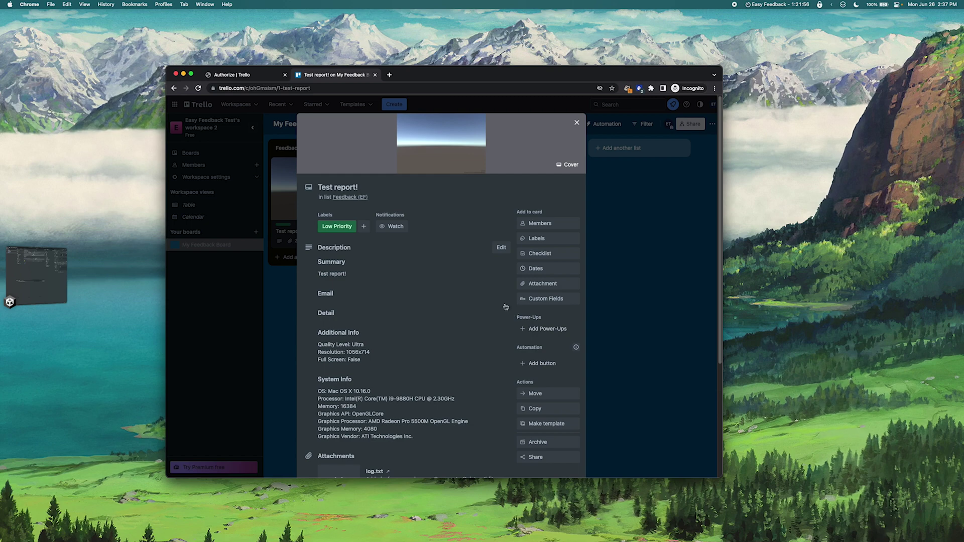
Switch to Unity, return to the Game view and open the Input System migration window for the Easy Feedback prefab
left_click(28, 289)
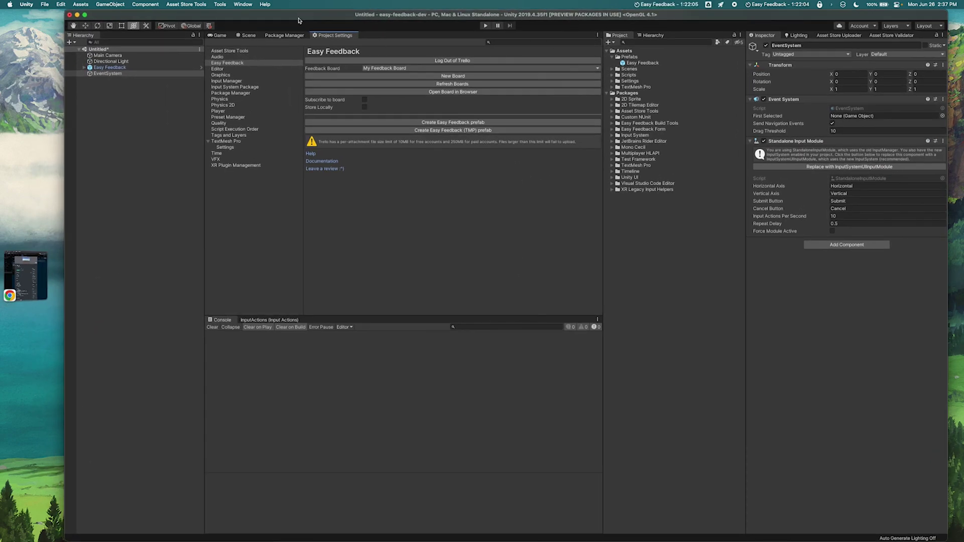
left_click(215, 37)
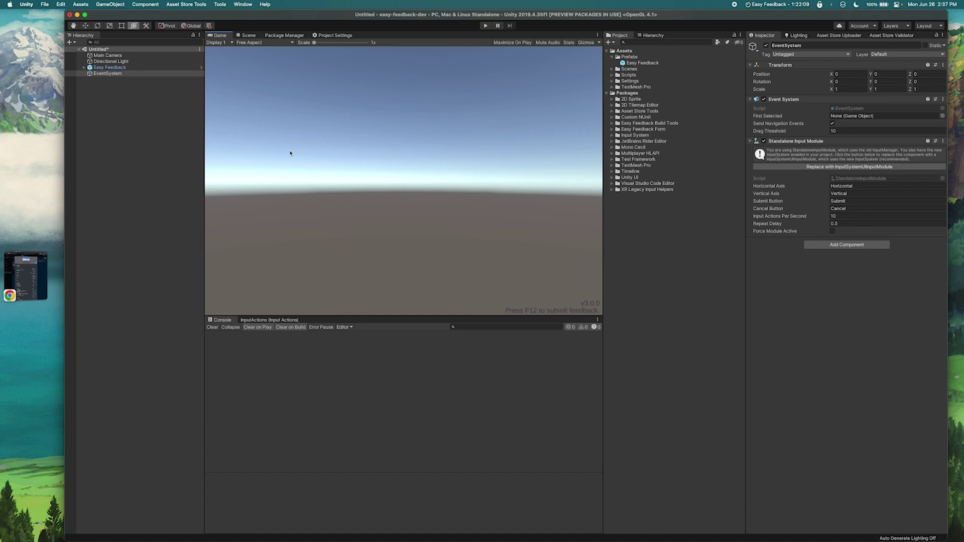
left_click(182, 160)
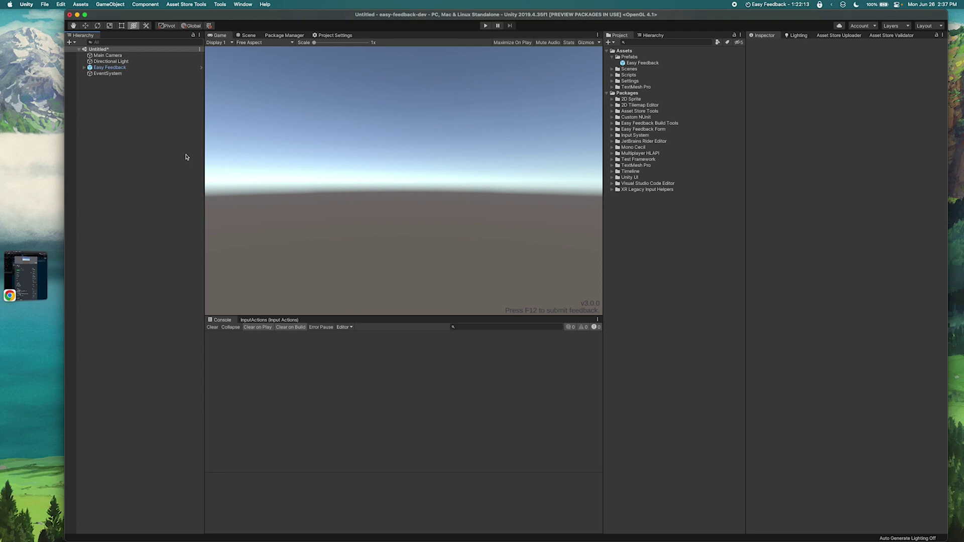
right_click(655, 65)
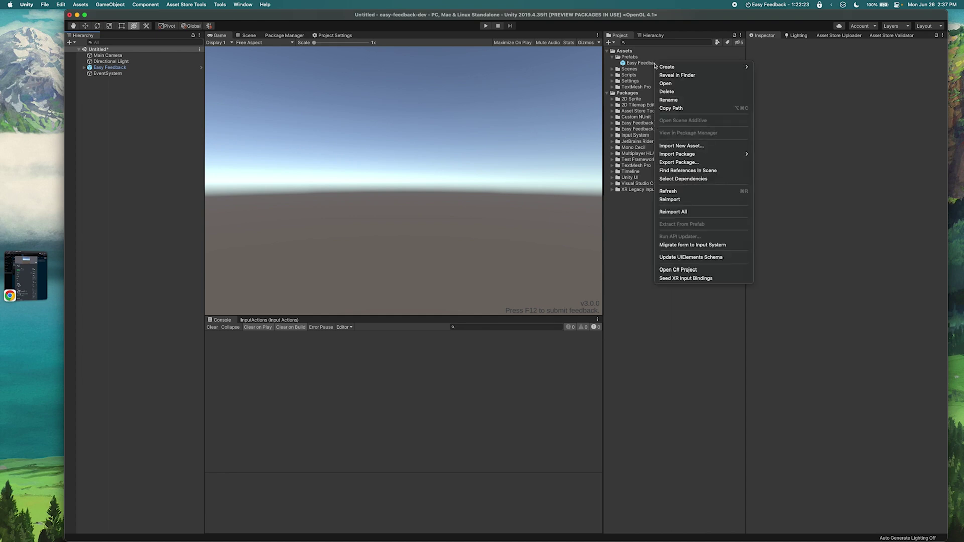
left_click(678, 248)
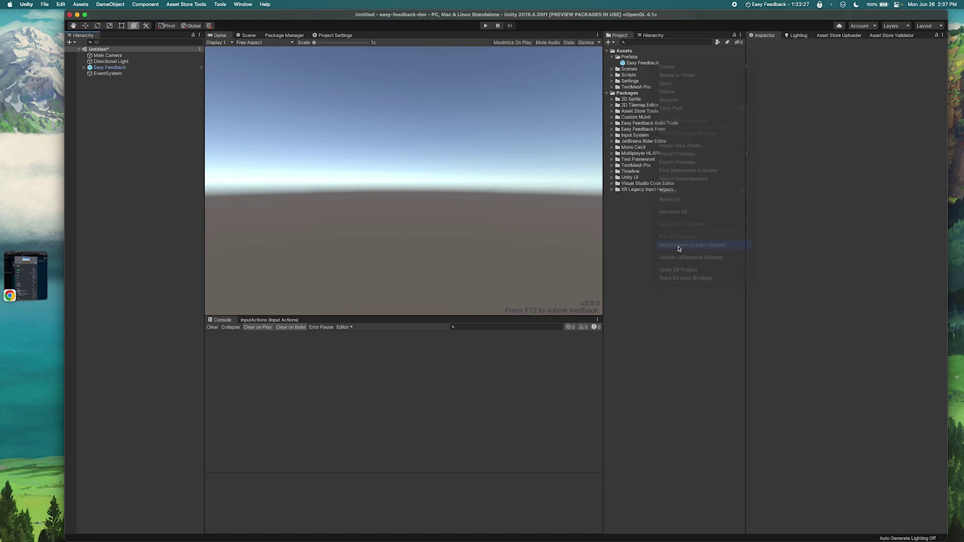
left_click_drag(527, 130, 464, 126)
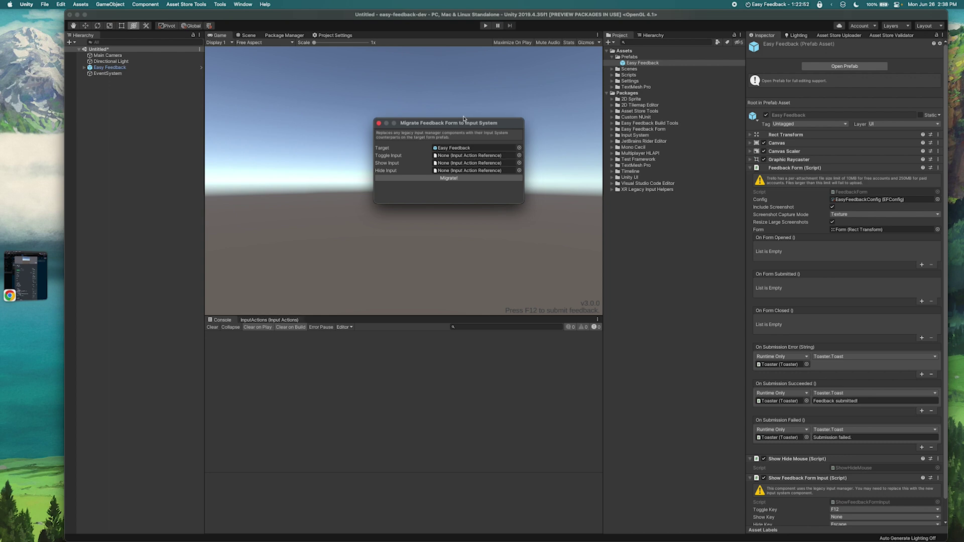
left_click_drag(438, 124, 105, 114)
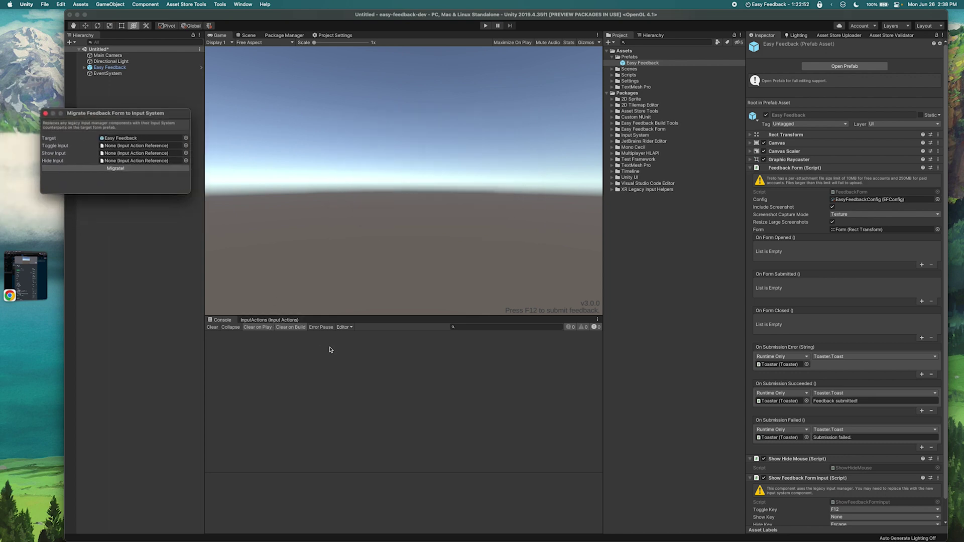
Show the InputActions asset and assign Feedback/Toggle as the toggle input and Feedback/Hide as the hide input for the migration
left_click(282, 320)
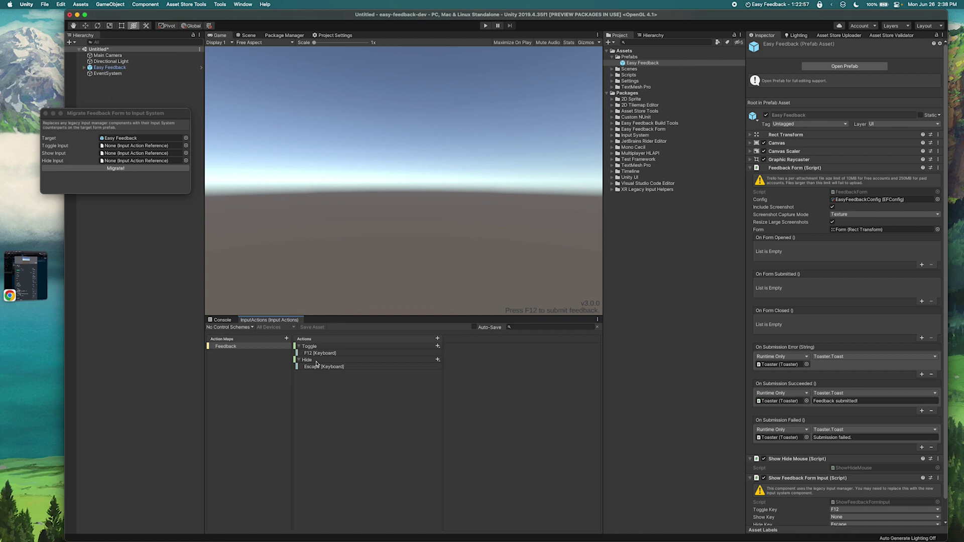
left_click(186, 146)
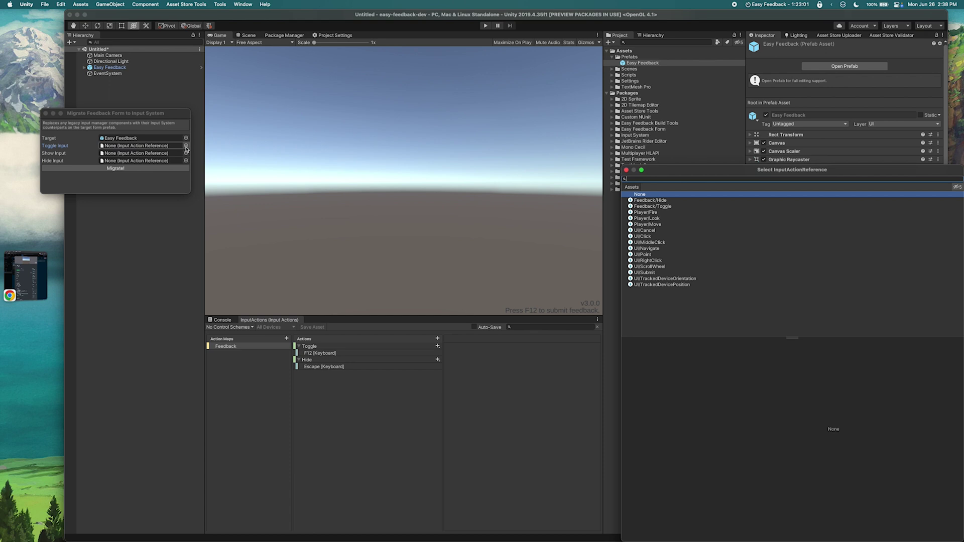
double_click(656, 206)
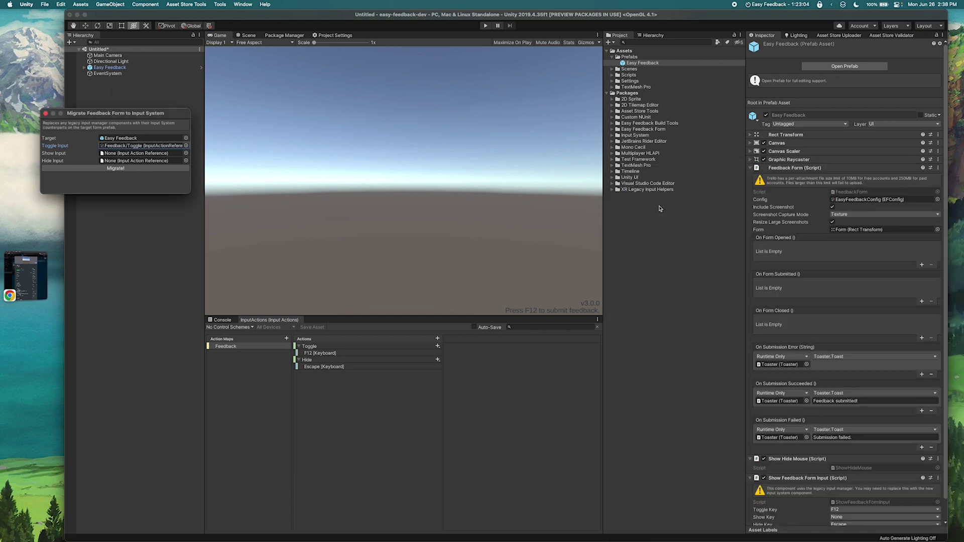
left_click(185, 160)
double_click(653, 201)
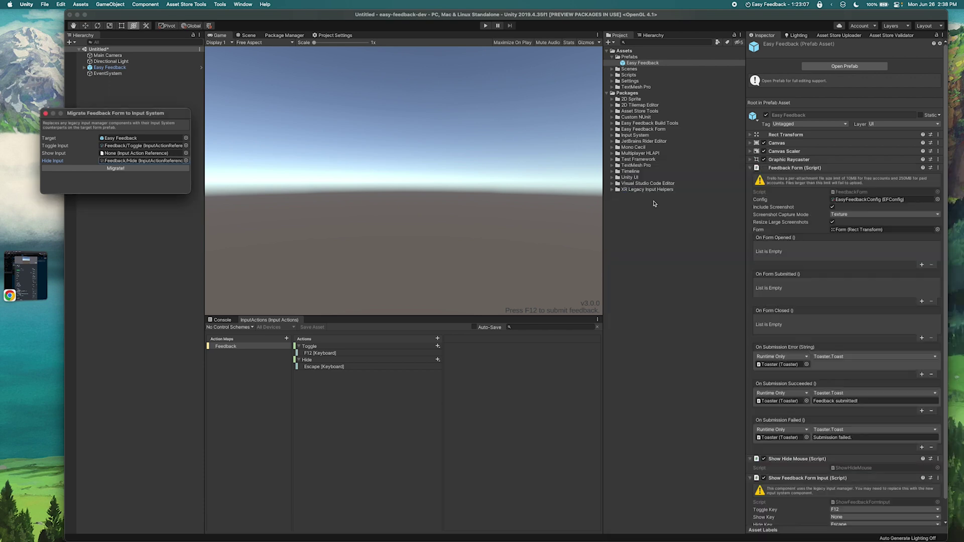
Migrate the Easy Feedback prefab to the Input System and inspect its feedback form input component
left_click_drag(110, 114, 443, 156)
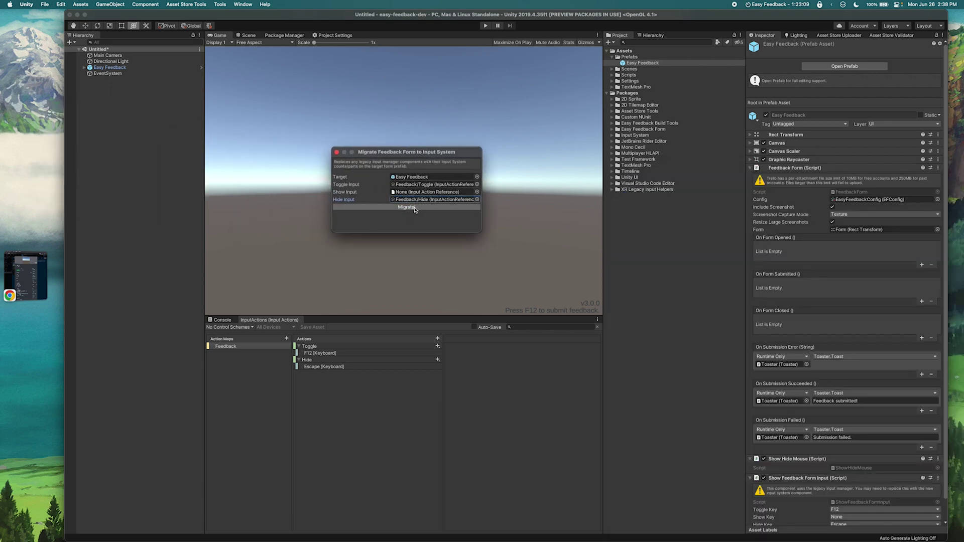
left_click(414, 206)
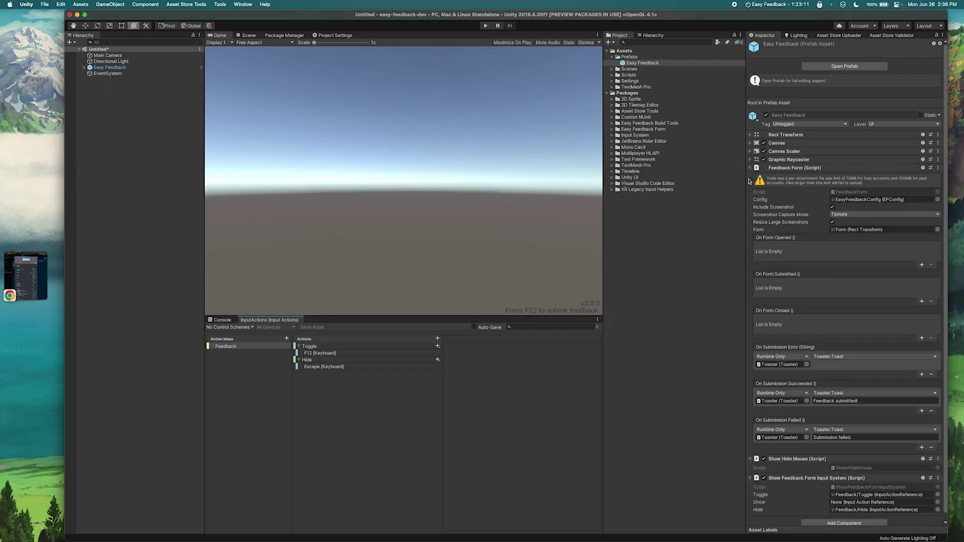
scroll(851, 271, "down", 1)
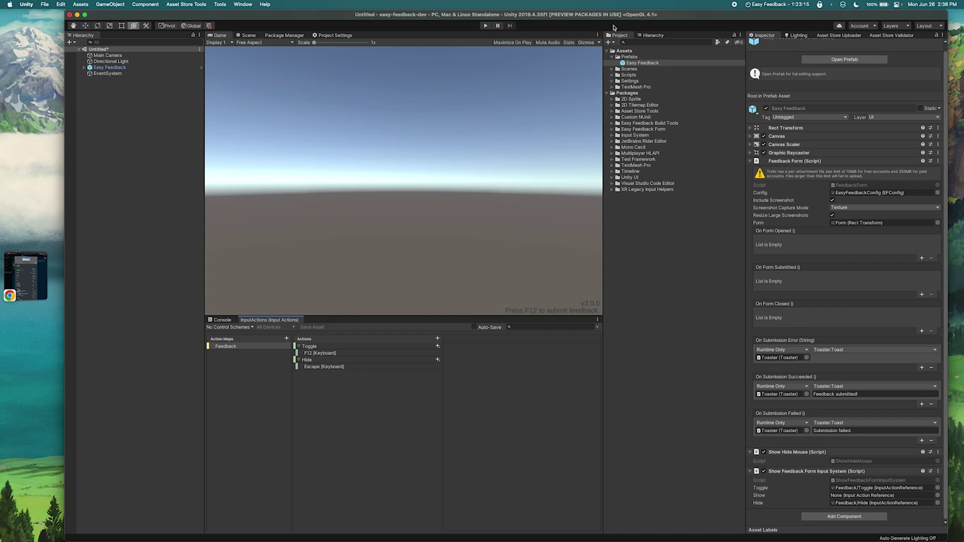
left_click(636, 65)
Run the game, open the feedback form and submit a report with the summary "Test input system report!"
left_click(486, 28)
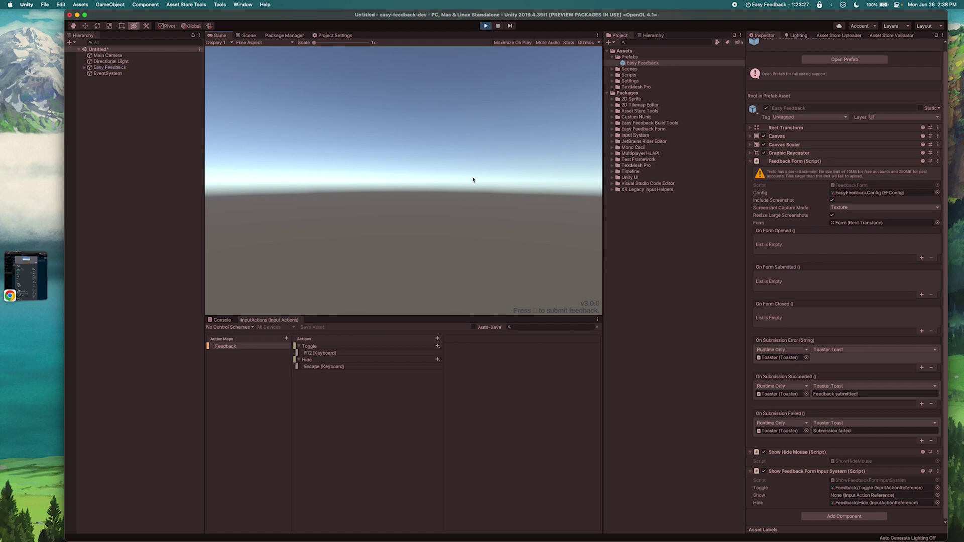
key("F12")
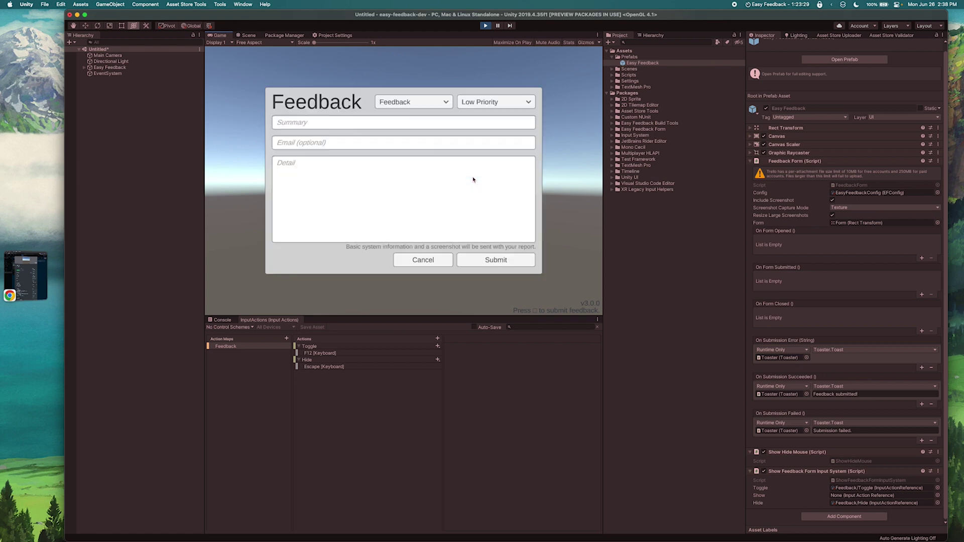
left_click(437, 128)
type("Test input")
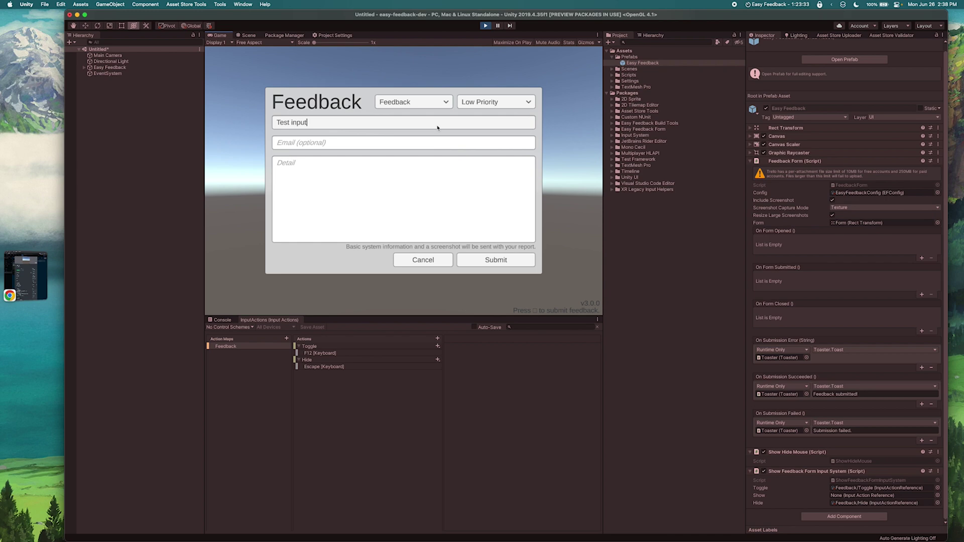
type(" system report!")
left_click(528, 260)
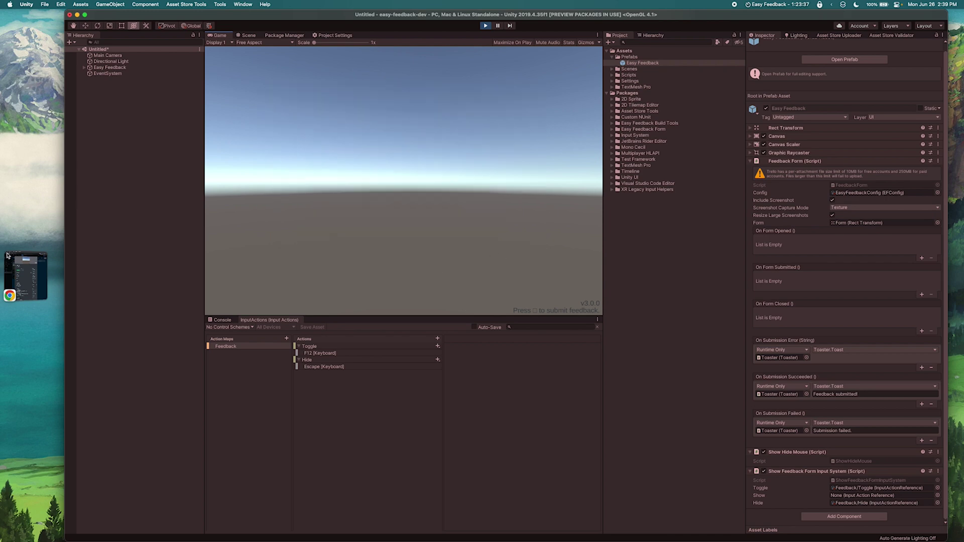
Switch to Chrome, close the open Trello card and open the "Test input system report!" card on the board
left_click(32, 276)
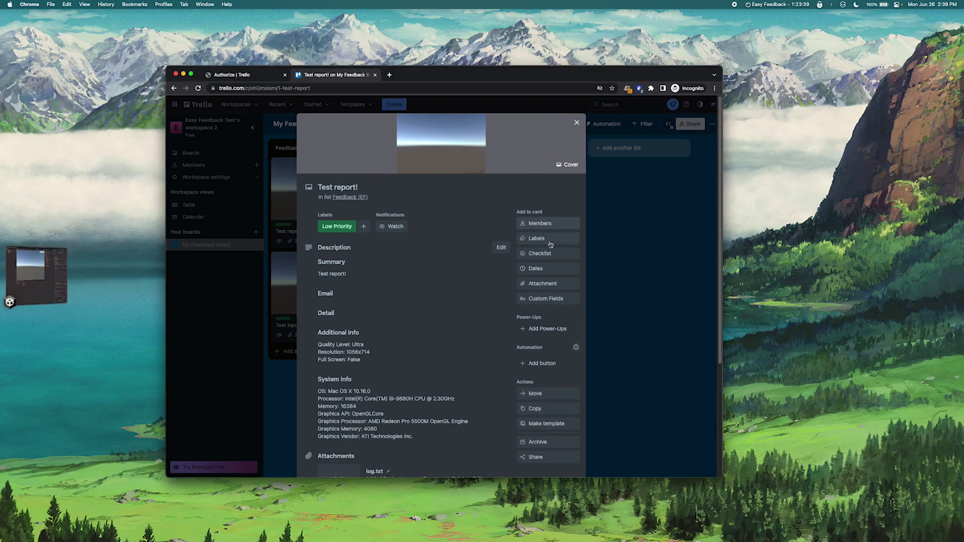
left_click(621, 259)
left_click(322, 316)
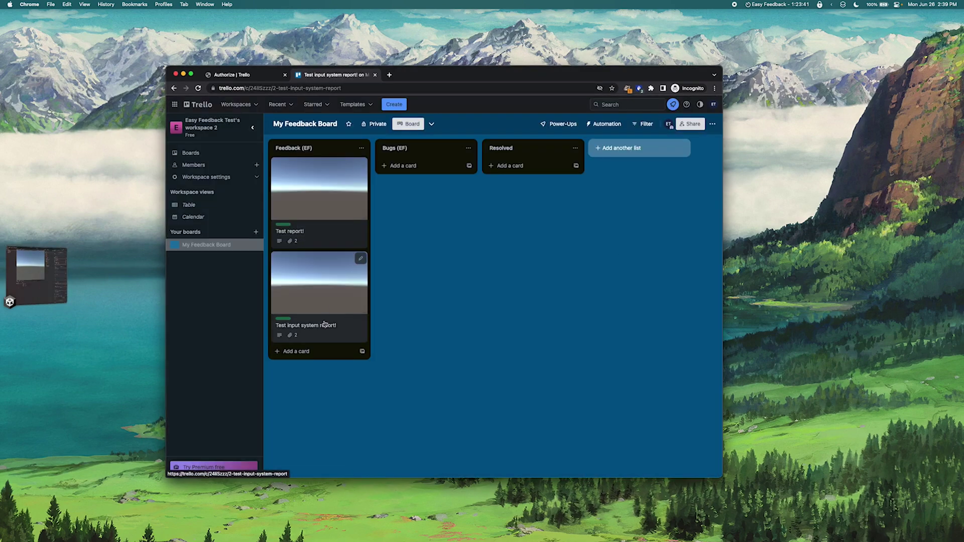
Switch back to Unity and show the Easy Feedback project settings
left_click(35, 274)
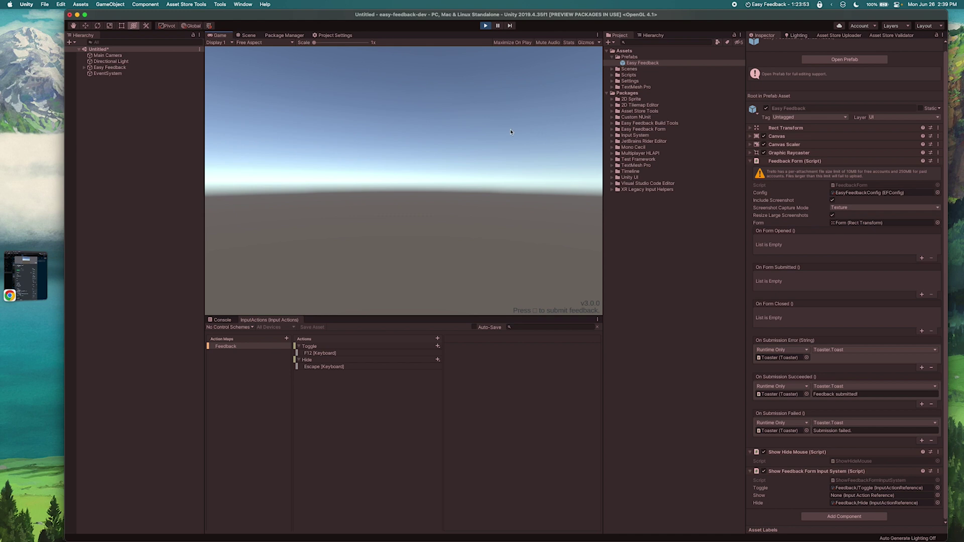
left_click(339, 36)
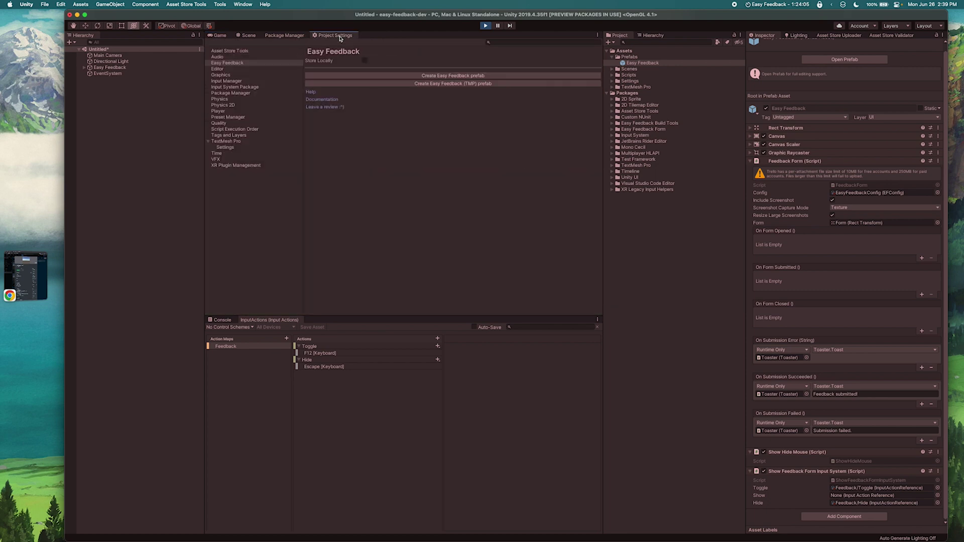